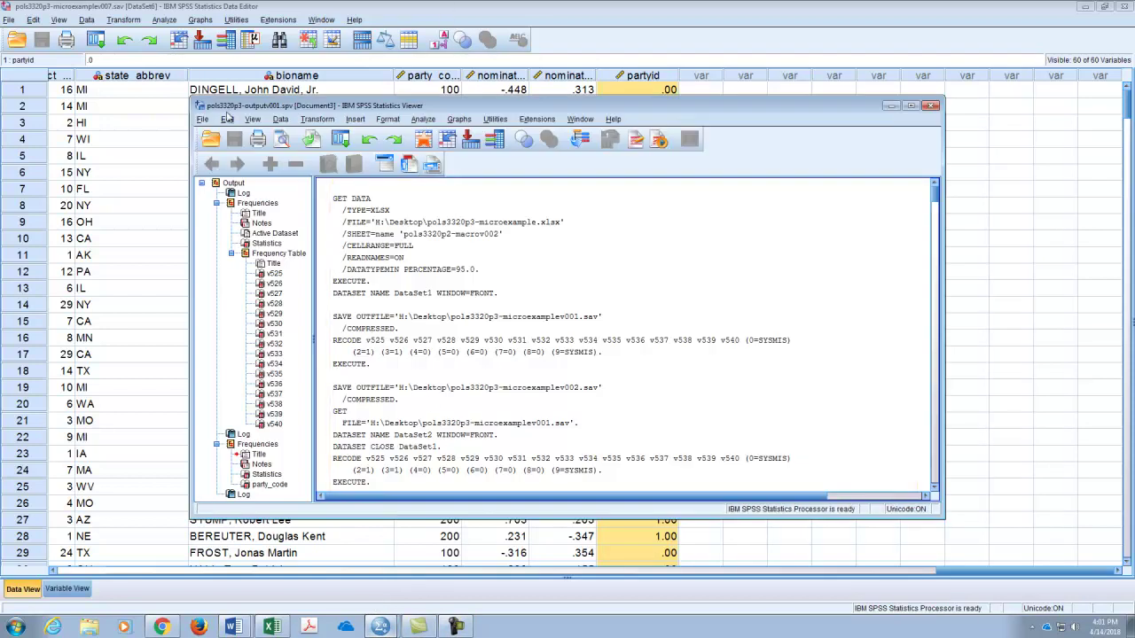
Step: Look through the log in the pols3320p3-outputv001.spv output and close its viewer window
{"action": "scroll", "coordinate": [516, 252], "scroll_direction": "down", "scroll_amount": 3}
{"action": "scroll", "coordinate": [516, 253], "scroll_direction": "down", "scroll_amount": 10}
{"action": "scroll", "coordinate": [517, 252], "scroll_direction": "up", "scroll_amount": 15}
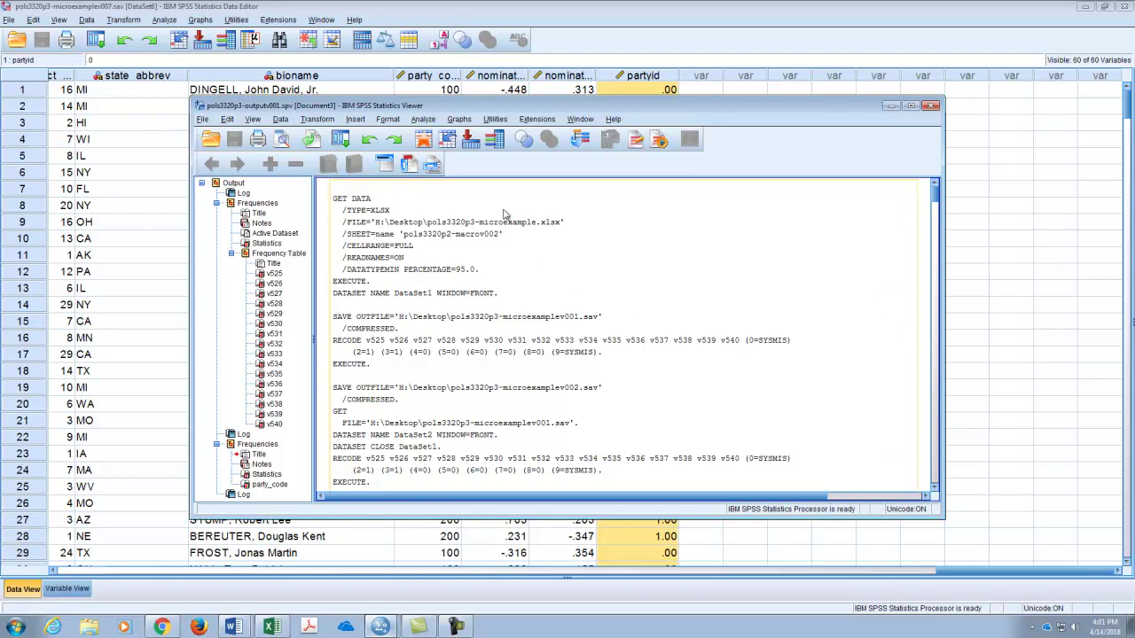
{"action": "left_click", "coordinate": [928, 106]}
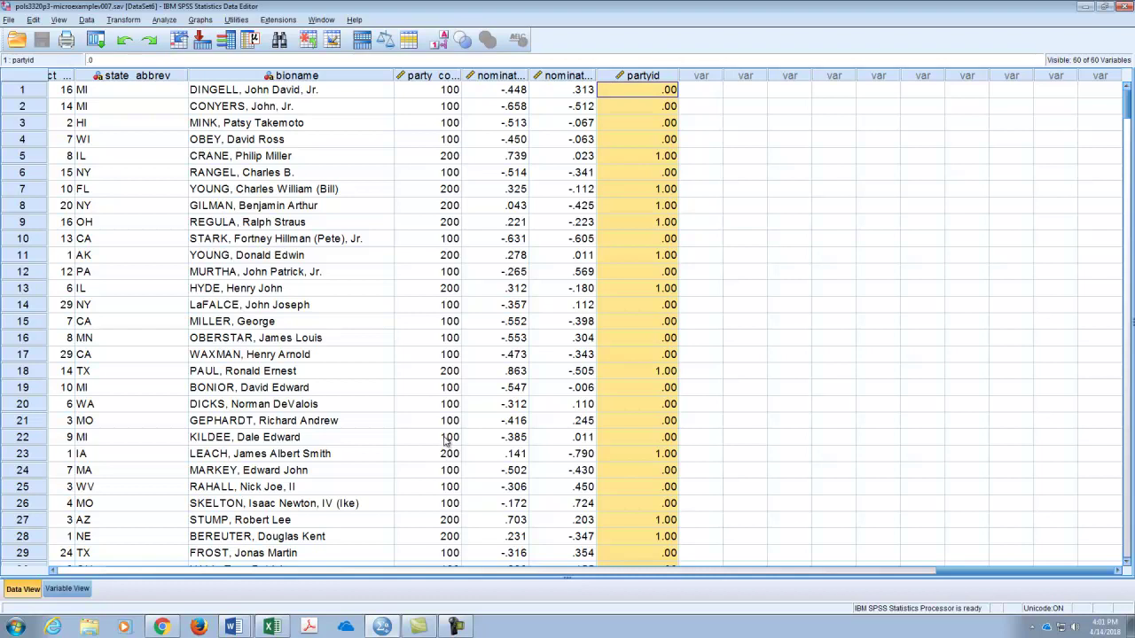
Step: Set the decimals of the votescore variable to 0 in the variable definitions
{"action": "left_click", "coordinate": [61, 590]}
{"action": "scroll", "coordinate": [568, 179], "scroll_direction": "down", "scroll_amount": 9}
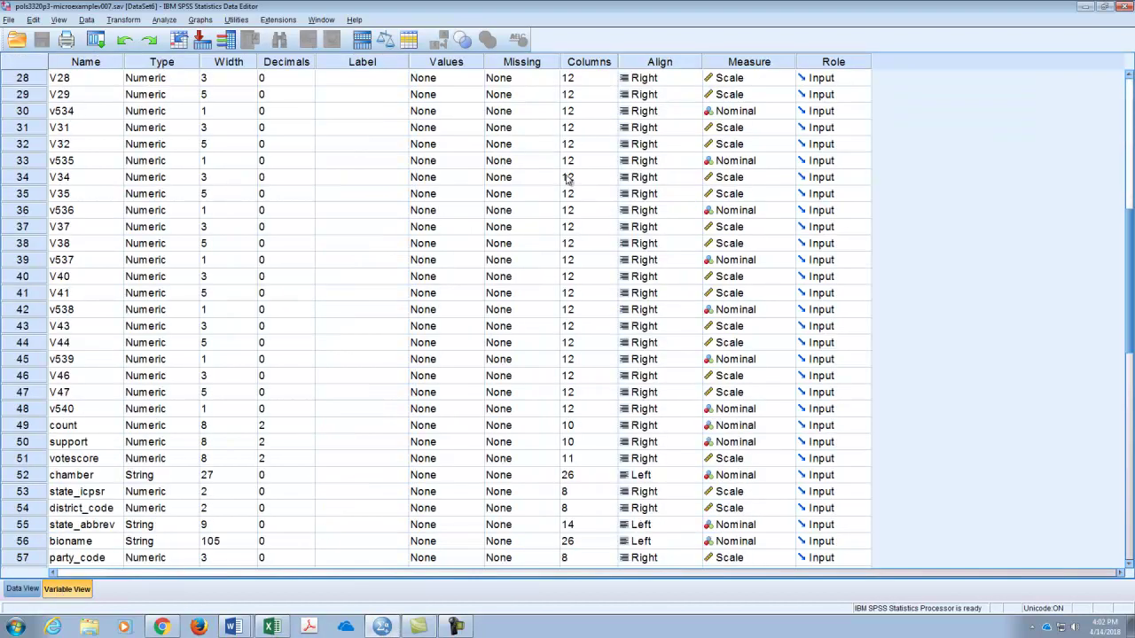
{"action": "scroll", "coordinate": [568, 179], "scroll_direction": "down", "scroll_amount": 8}
{"action": "scroll", "coordinate": [567, 179], "scroll_direction": "up", "scroll_amount": 5}
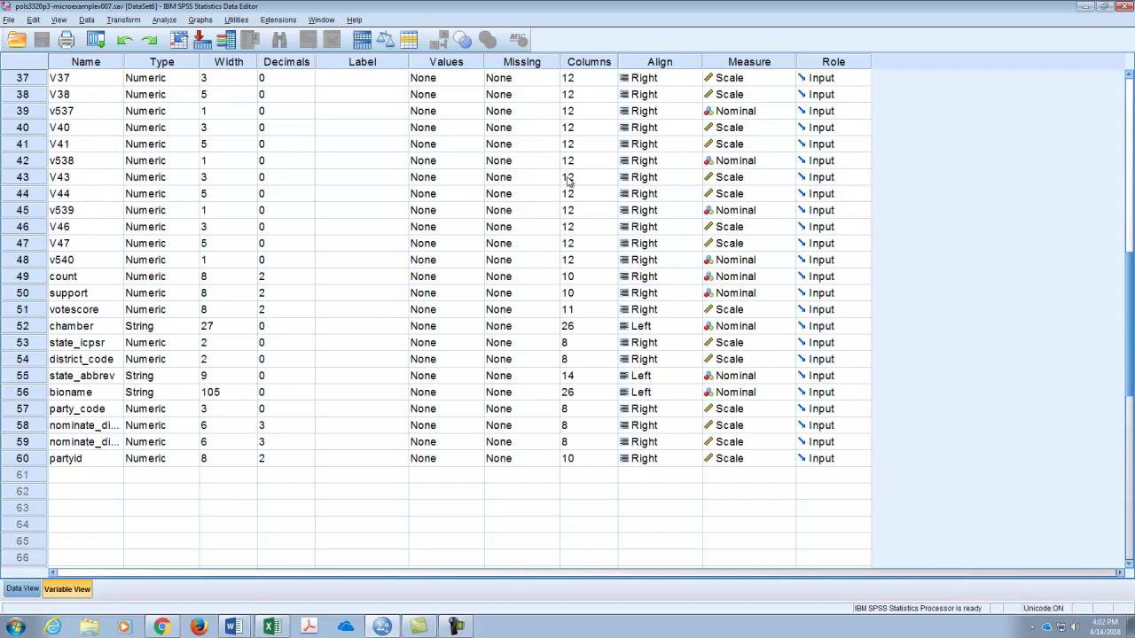
{"action": "left_click", "coordinate": [337, 315]}
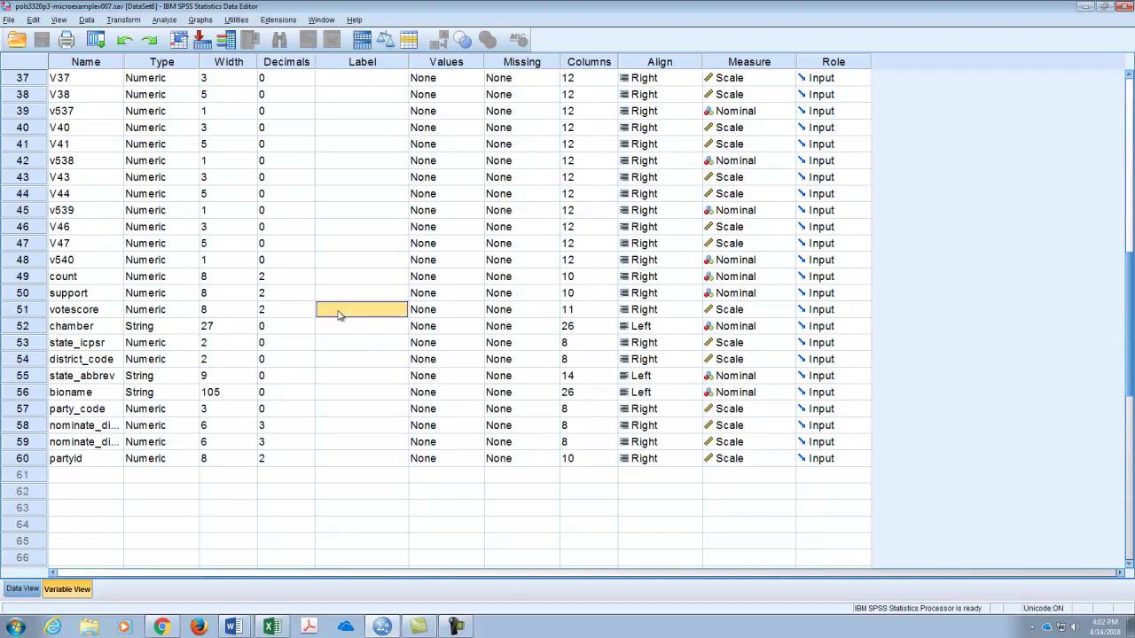
{"action": "left_click", "coordinate": [78, 315]}
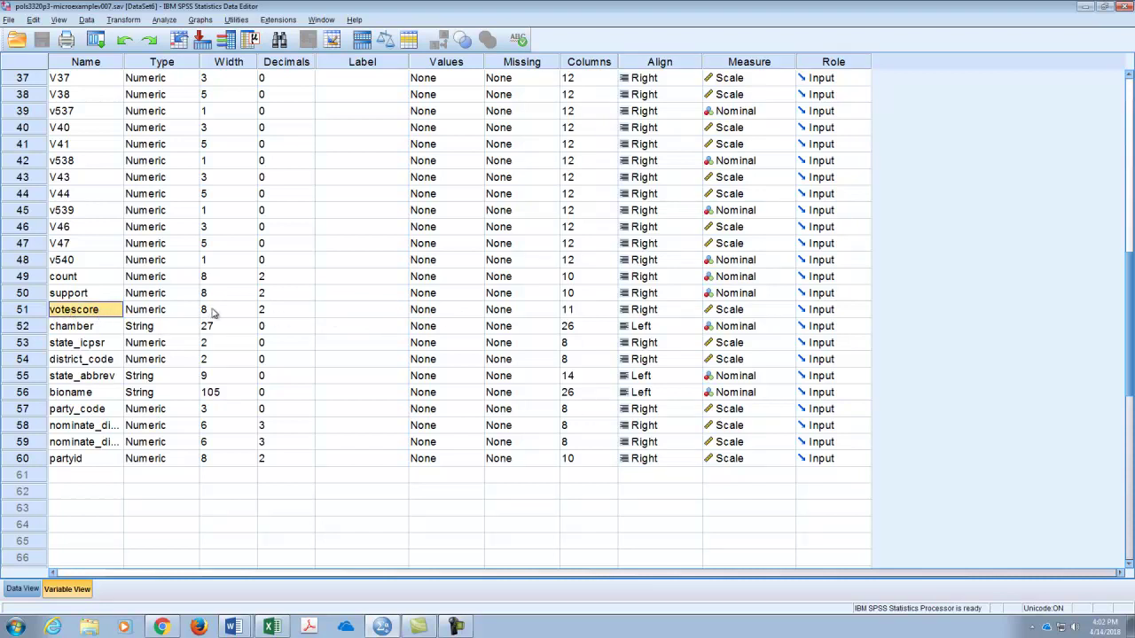
{"action": "left_click", "coordinate": [159, 315]}
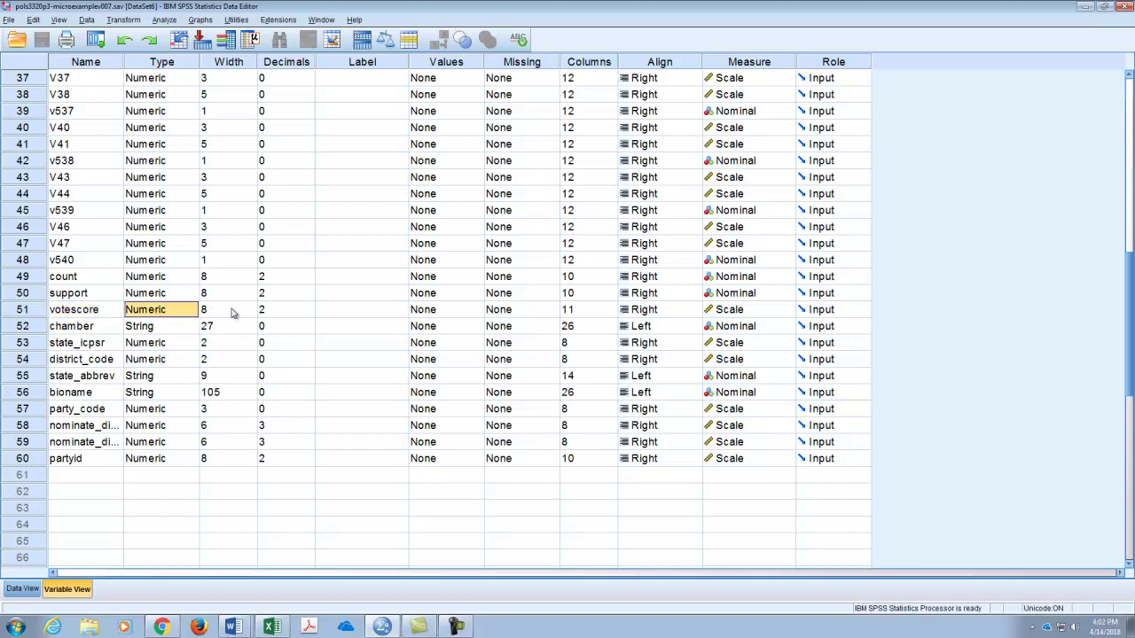
{"action": "left_click", "coordinate": [284, 308]}
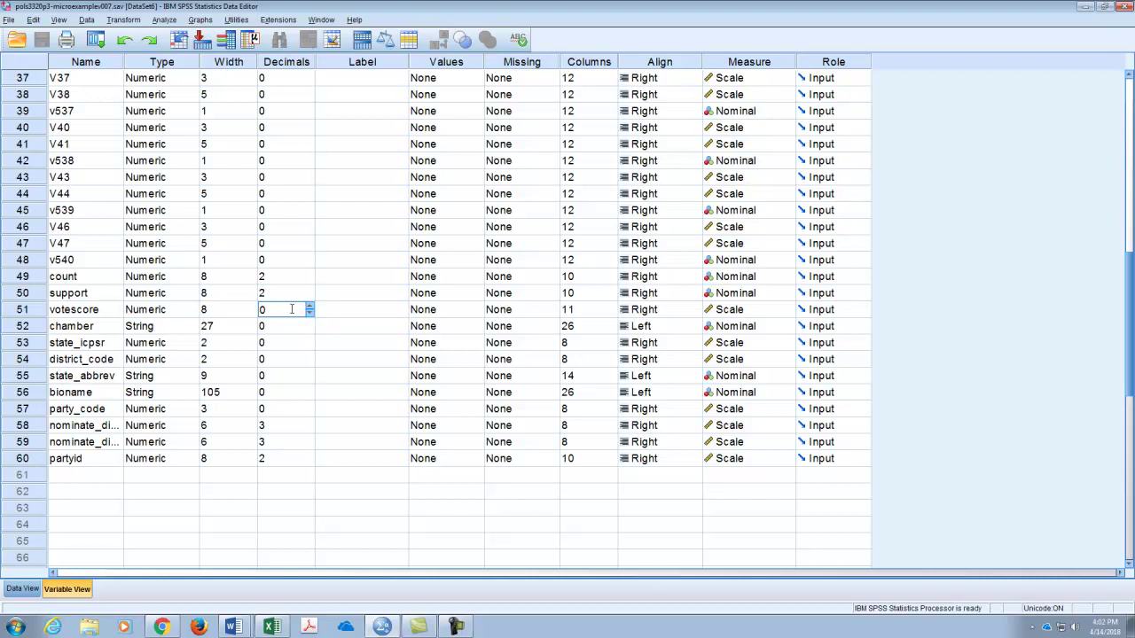
Step: Give the votescore variable the label "Support Score"
{"action": "left_click", "coordinate": [353, 312]}
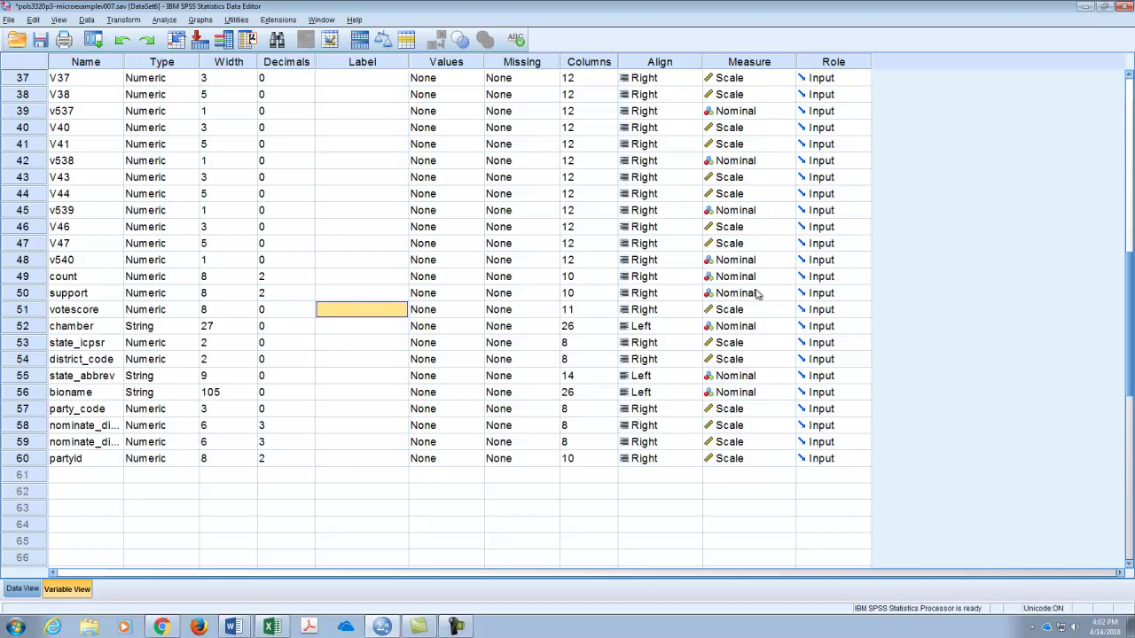
{"action": "type", "text": "Support Sco"}
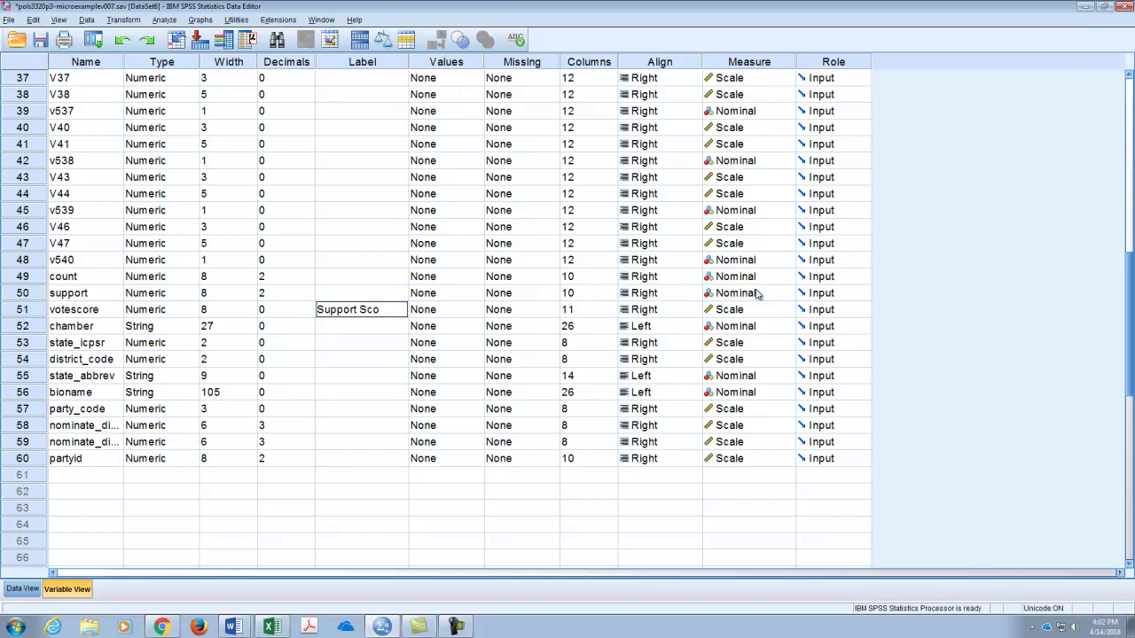
{"action": "key", "text": "Left"}
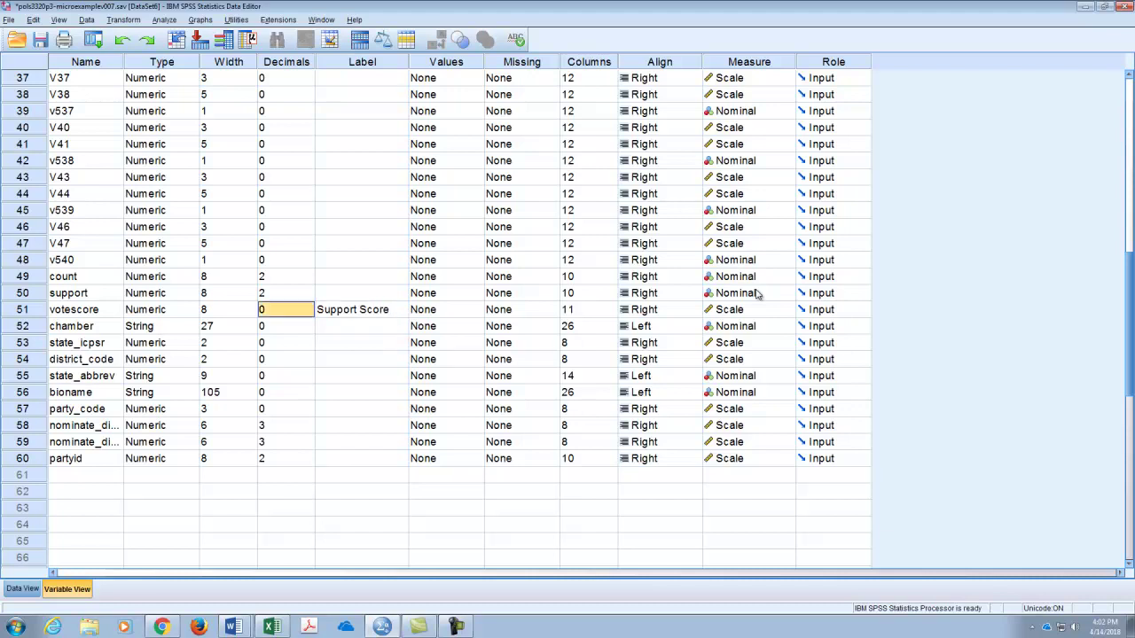
{"action": "key", "text": "Right"}
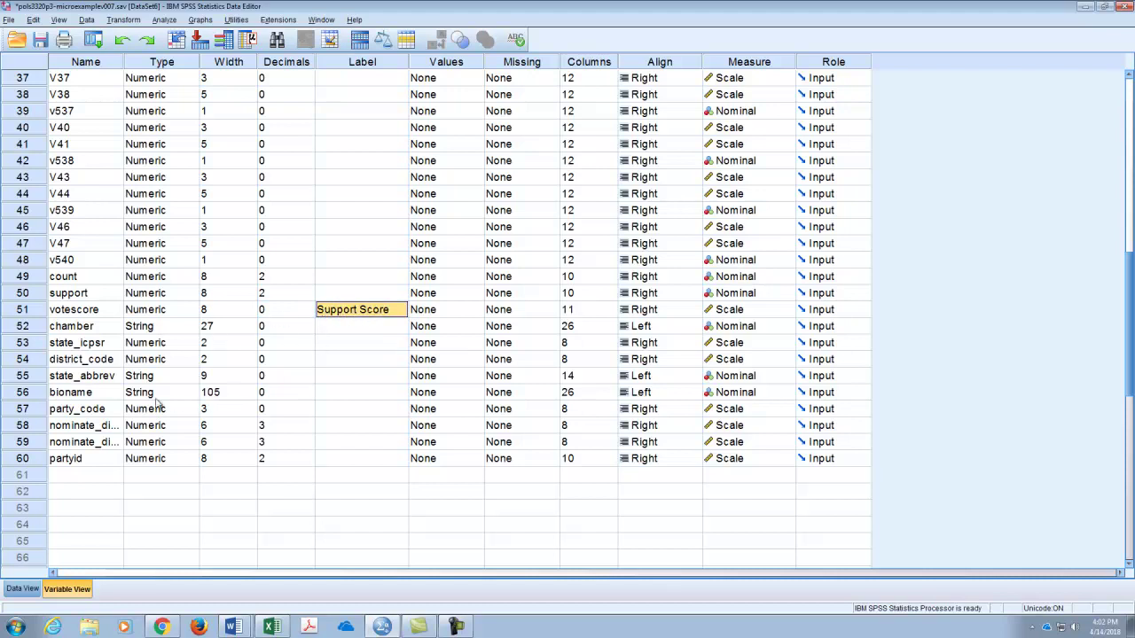
Step: Set the decimals of the partyid variable to 0 and label it "Party Identification"
{"action": "left_click", "coordinate": [78, 461]}
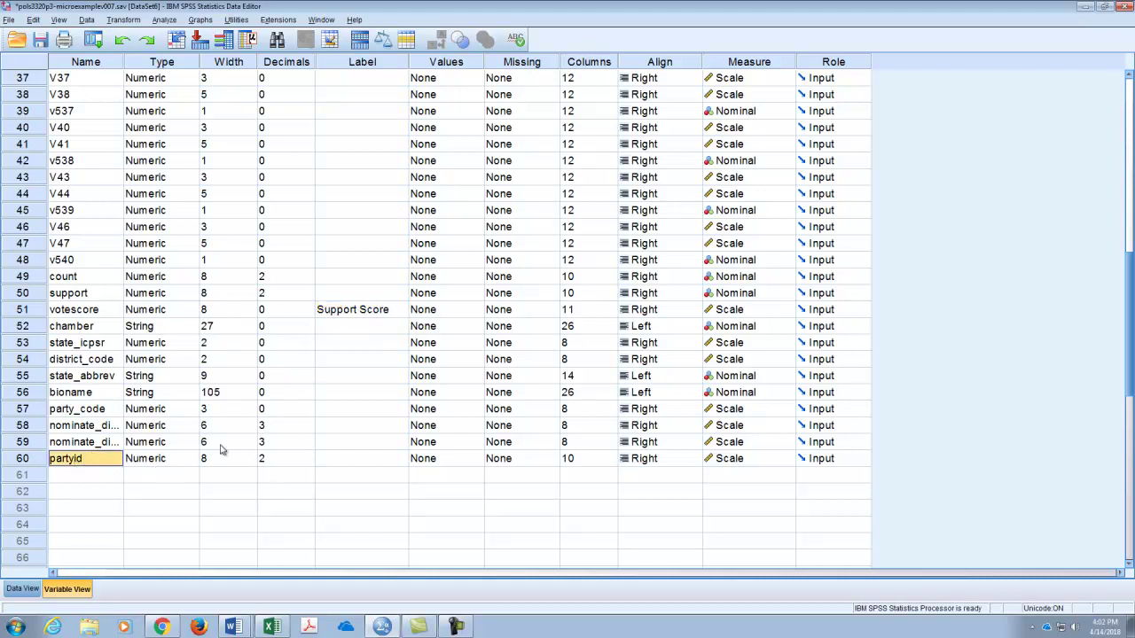
{"action": "left_click", "coordinate": [161, 460]}
{"action": "left_click", "coordinate": [292, 461]}
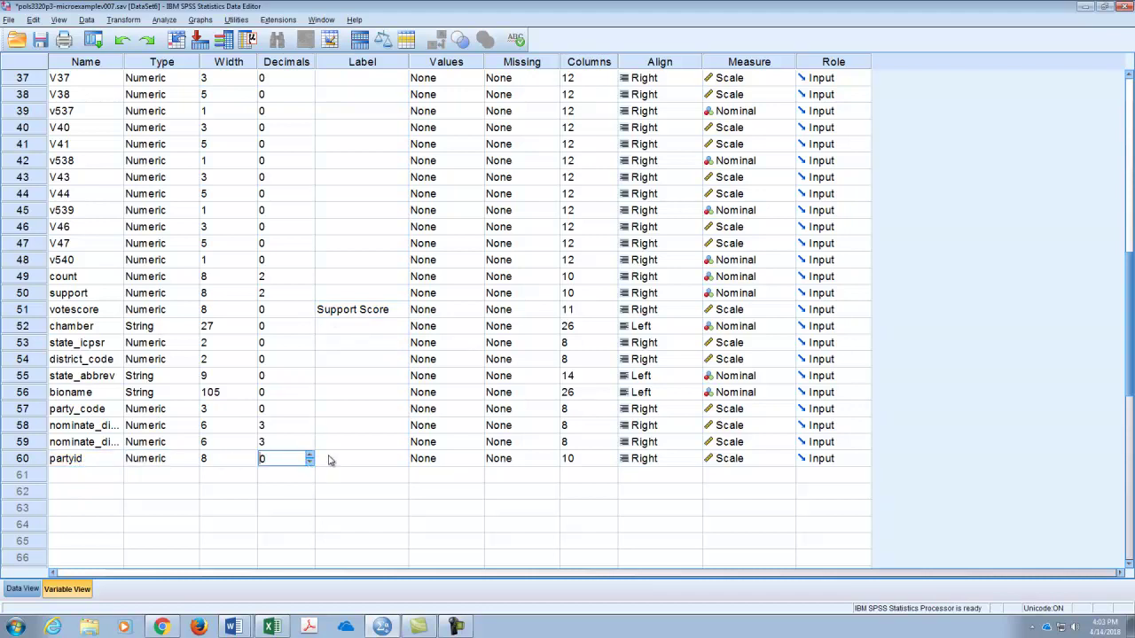
{"action": "left_click", "coordinate": [328, 460]}
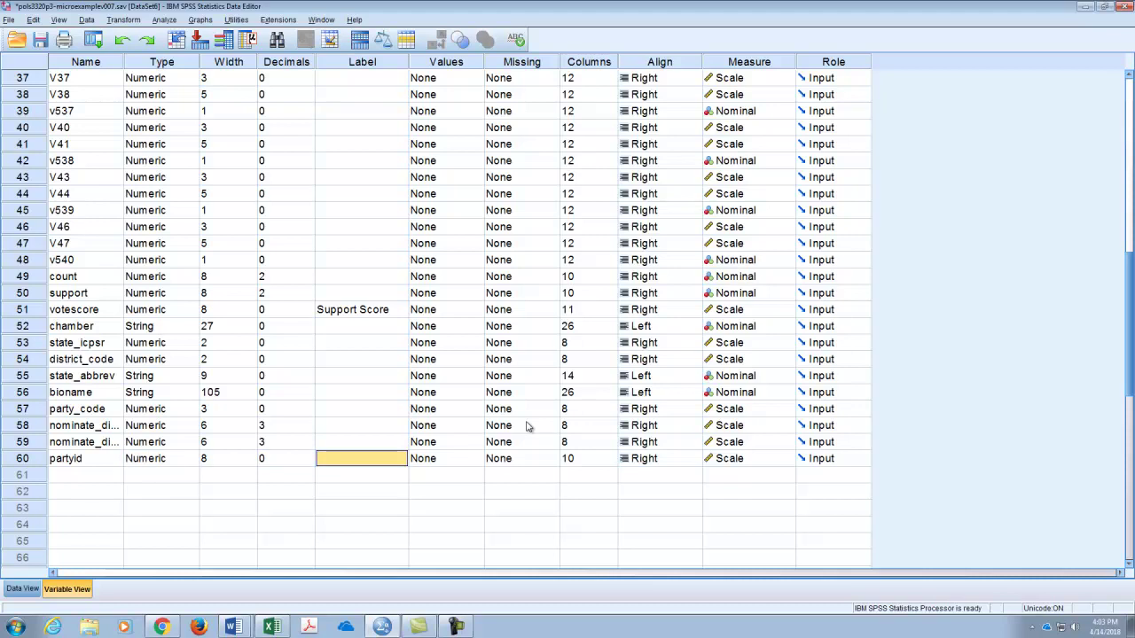
{"action": "type", "text": "Party Iden"}
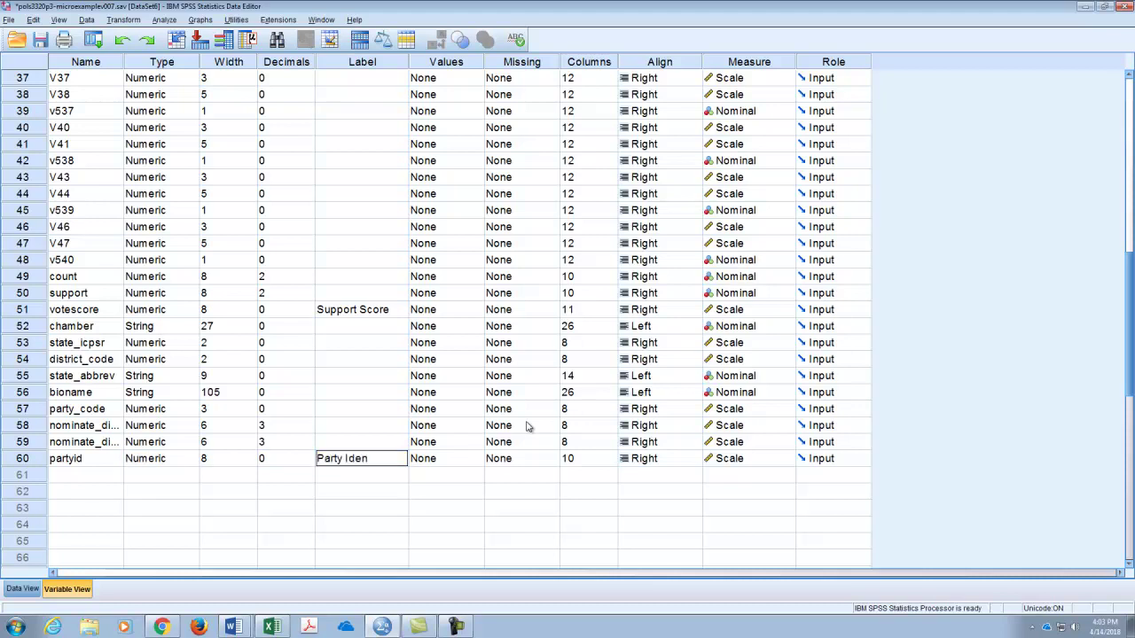
{"action": "type", "text": "tification"}
Step: Define value labels for partyid: 0 as "Democratic" and 1 as "Republican"
{"action": "left_click", "coordinate": [448, 460]}
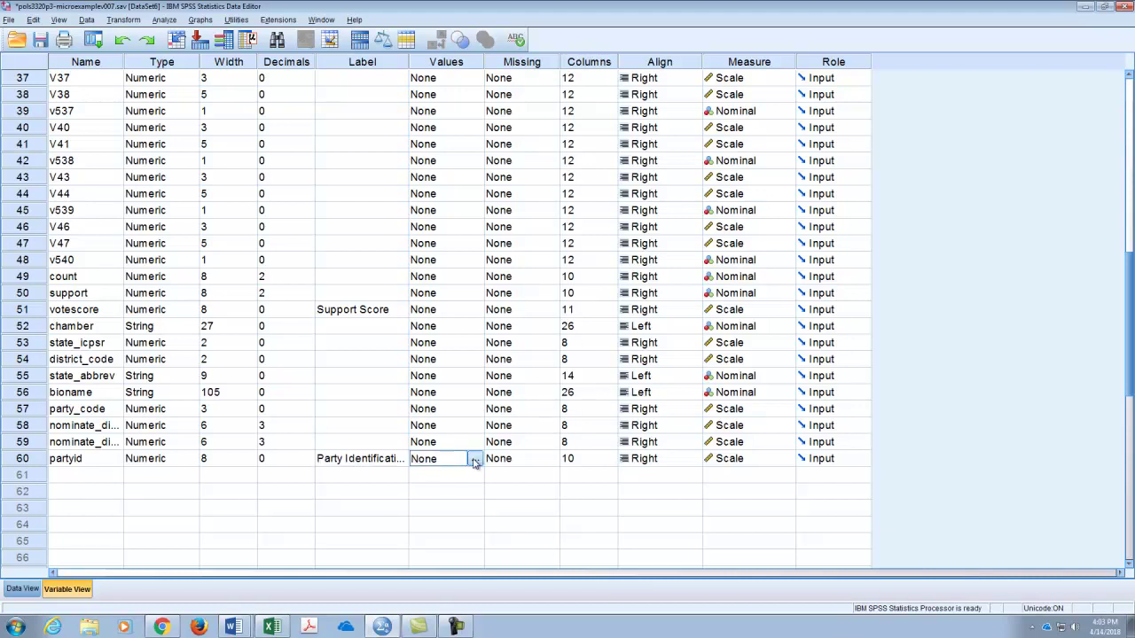
{"action": "left_click", "coordinate": [475, 460]}
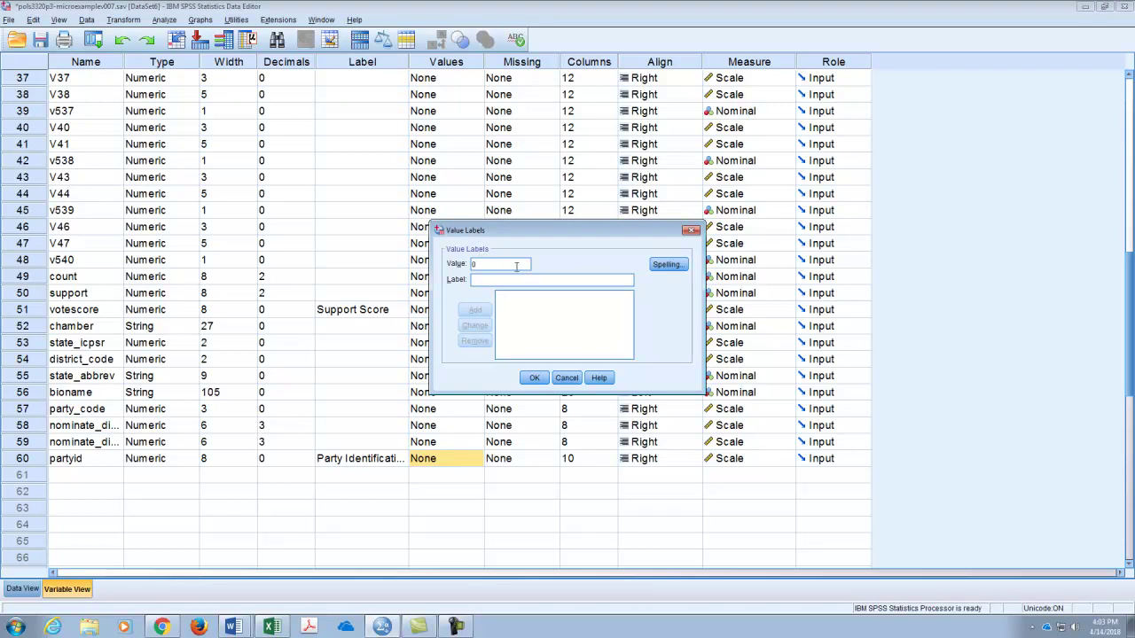
{"action": "type", "text": "Democratic"}
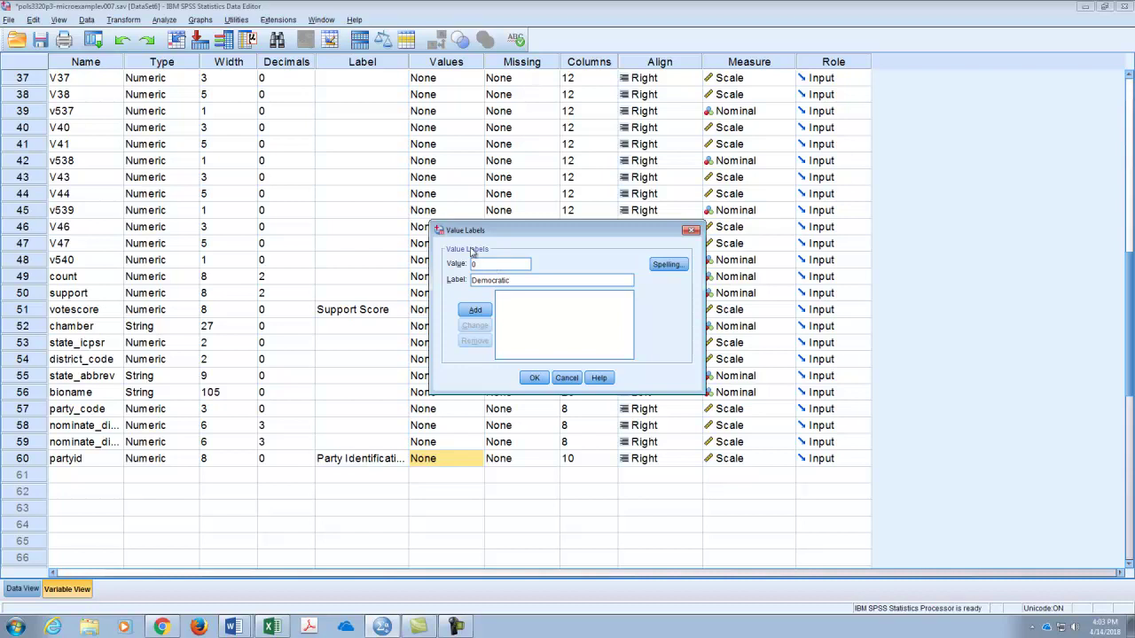
{"action": "left_click", "coordinate": [475, 310]}
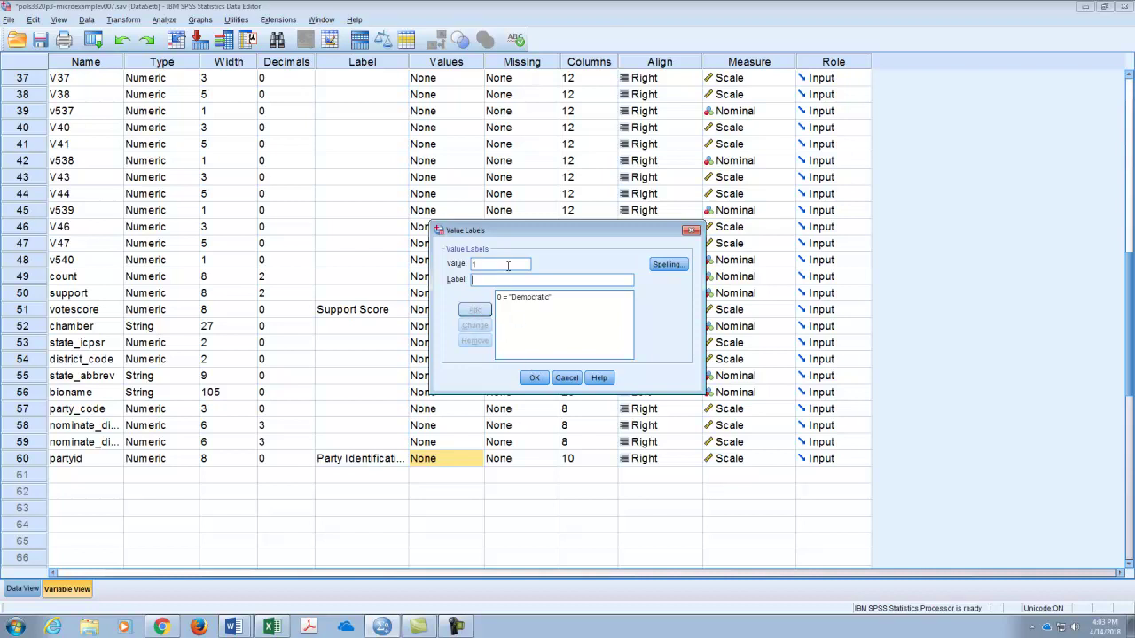
{"action": "key", "text": "Tab"}
{"action": "type", "text": "R"}
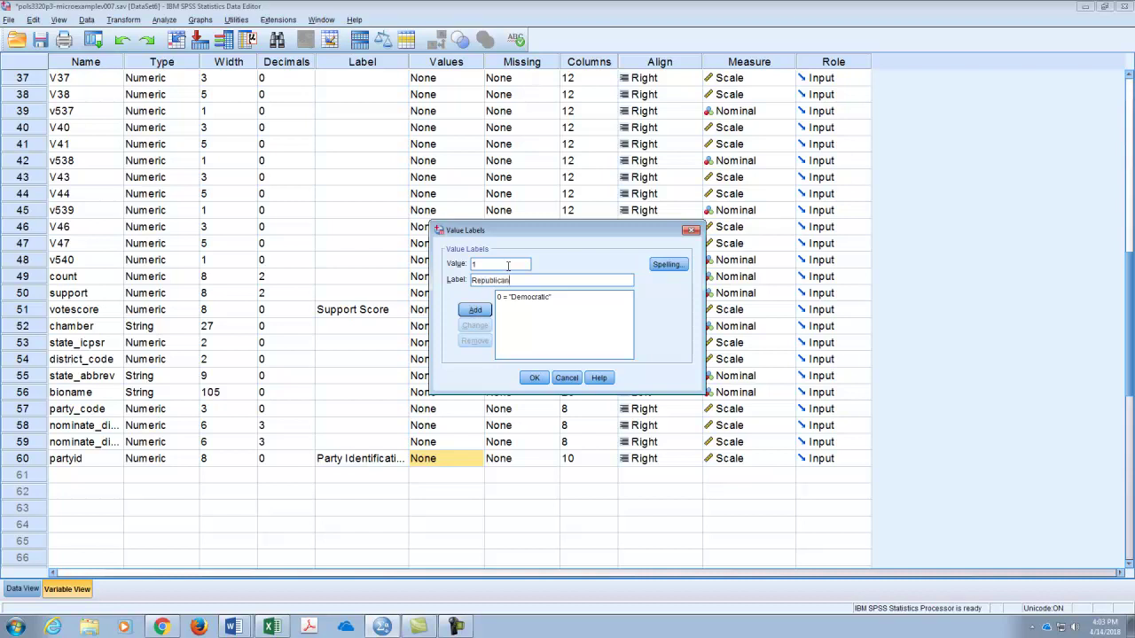
{"action": "left_click", "coordinate": [476, 311]}
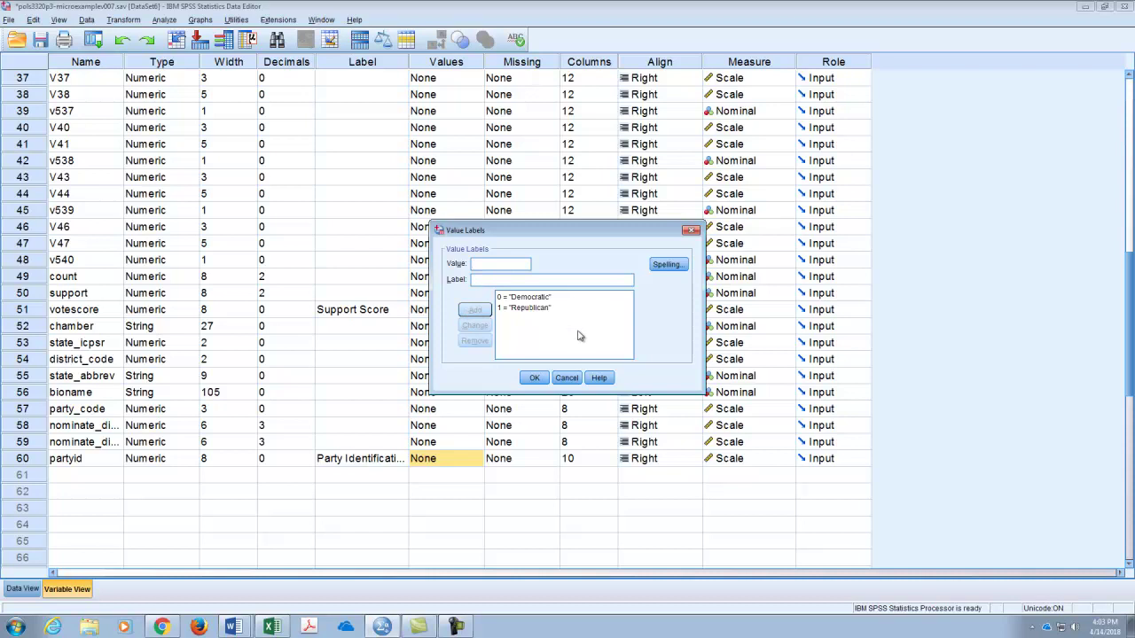
{"action": "left_click", "coordinate": [535, 378]}
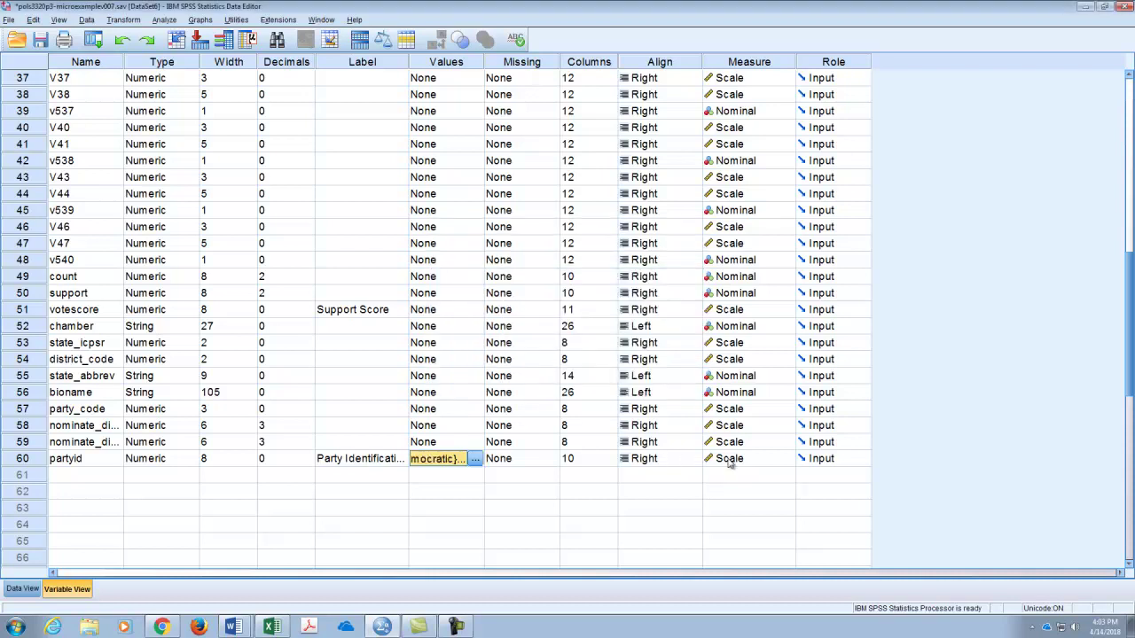
Step: Return to the case data and start defining a simple legacy boxplot using summaries for groups of cases
{"action": "left_click", "coordinate": [33, 588]}
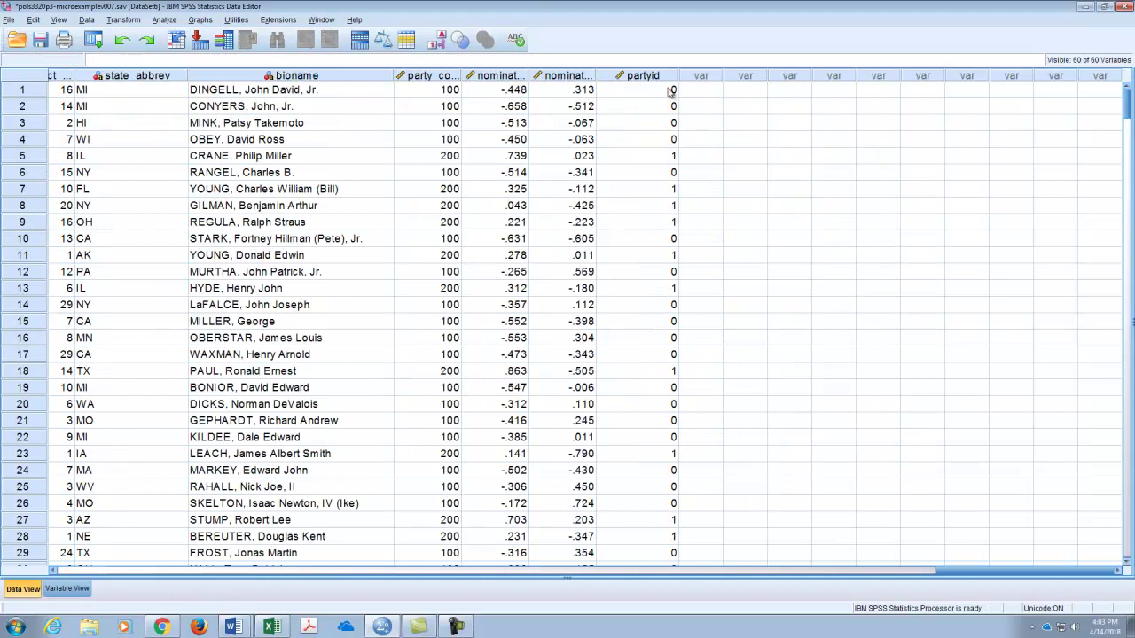
{"action": "left_click", "coordinate": [202, 21]}
{"action": "mouse_move", "coordinate": [230, 109]}
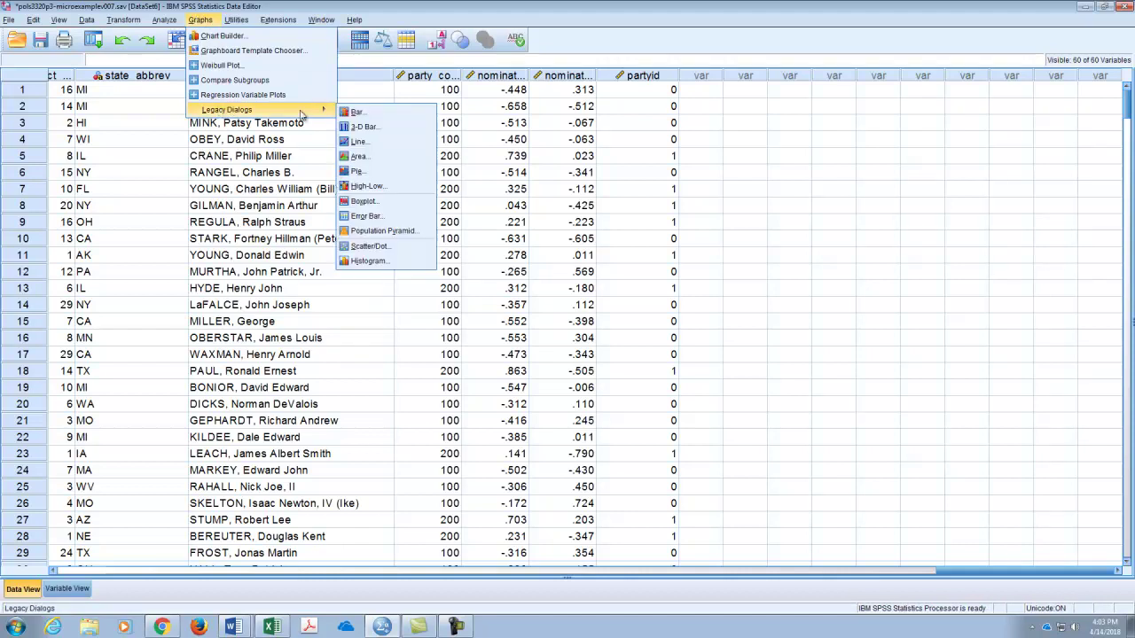
{"action": "left_click", "coordinate": [368, 202]}
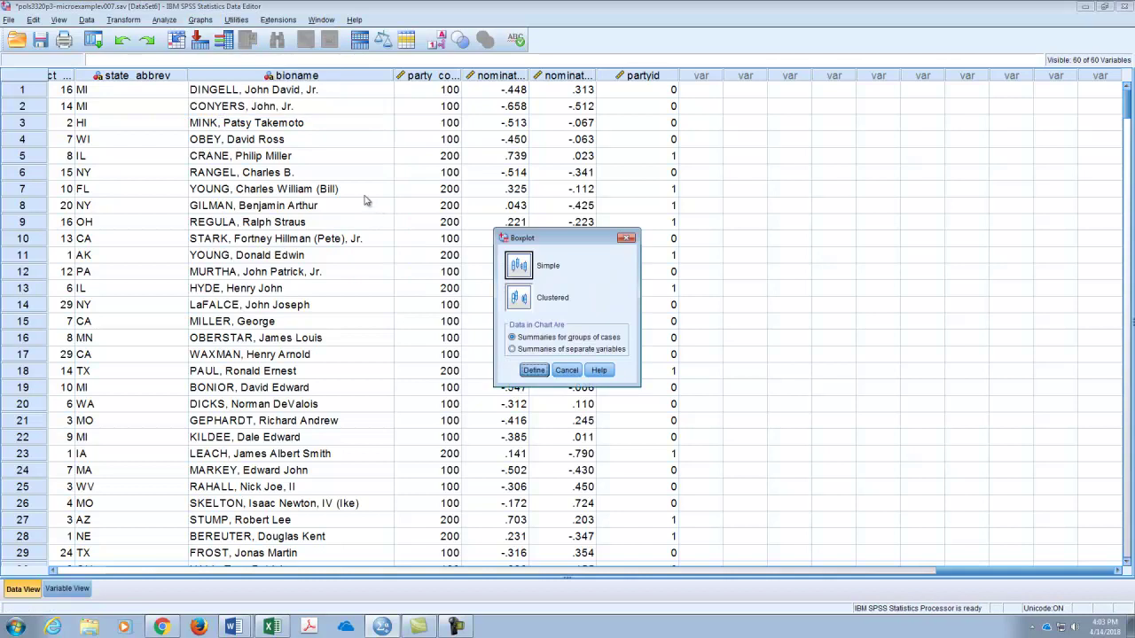
{"action": "left_click", "coordinate": [546, 342]}
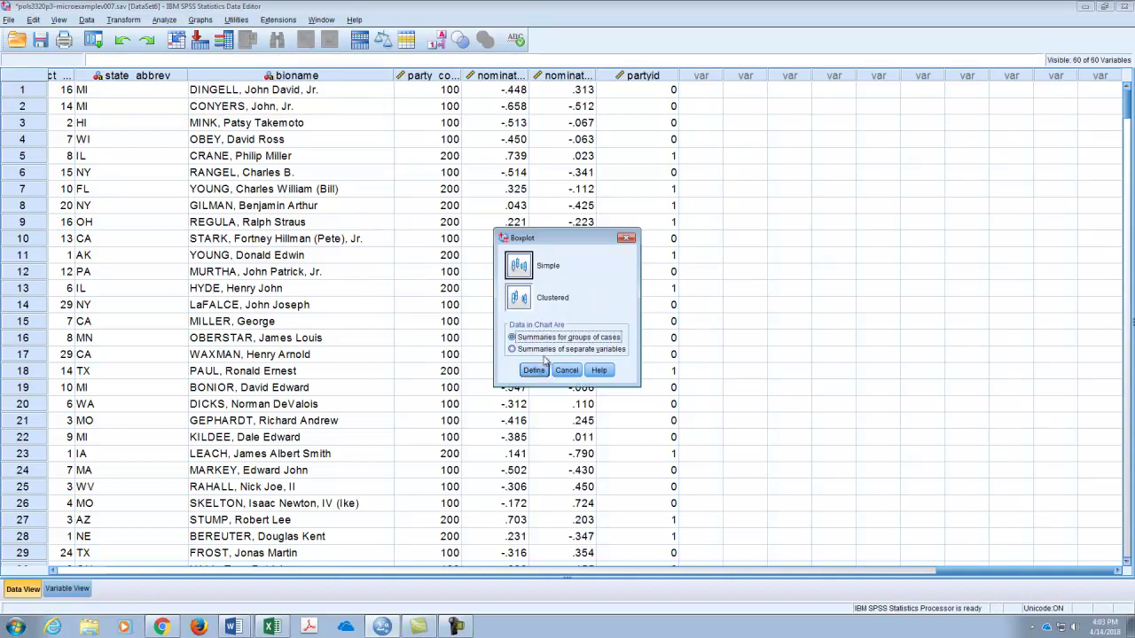
{"action": "left_click", "coordinate": [533, 370]}
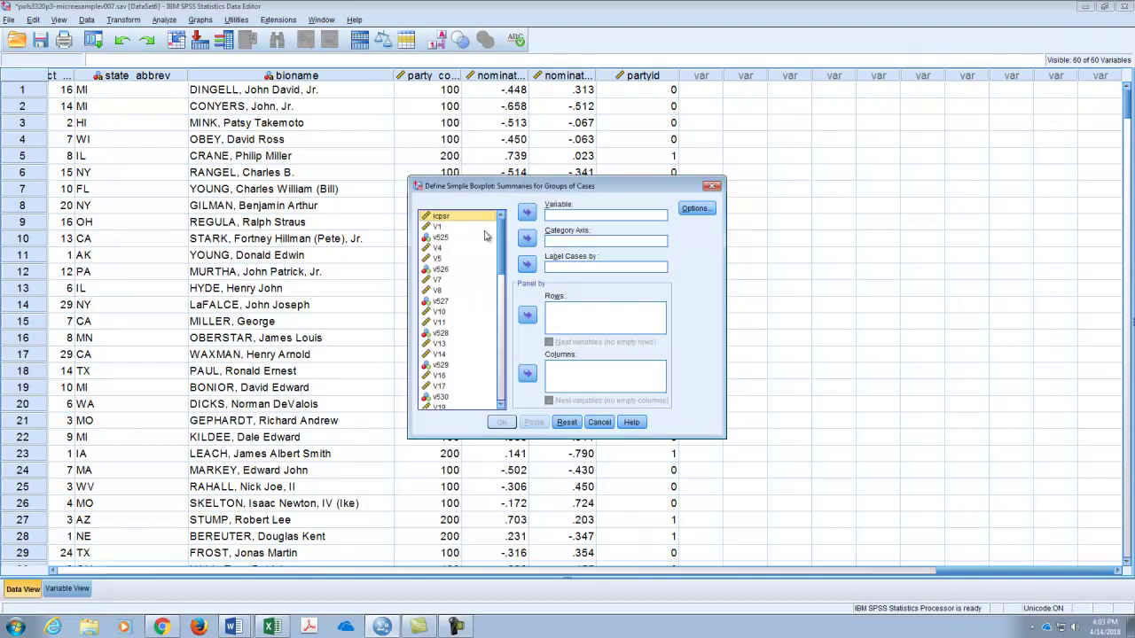
Step: Generate the boxplot with Support Score (votescore) as the variable and Party Identification (partyid) as the category axis
{"action": "left_click_drag", "start_coordinate": [499, 236], "coordinate": [511, 367]}
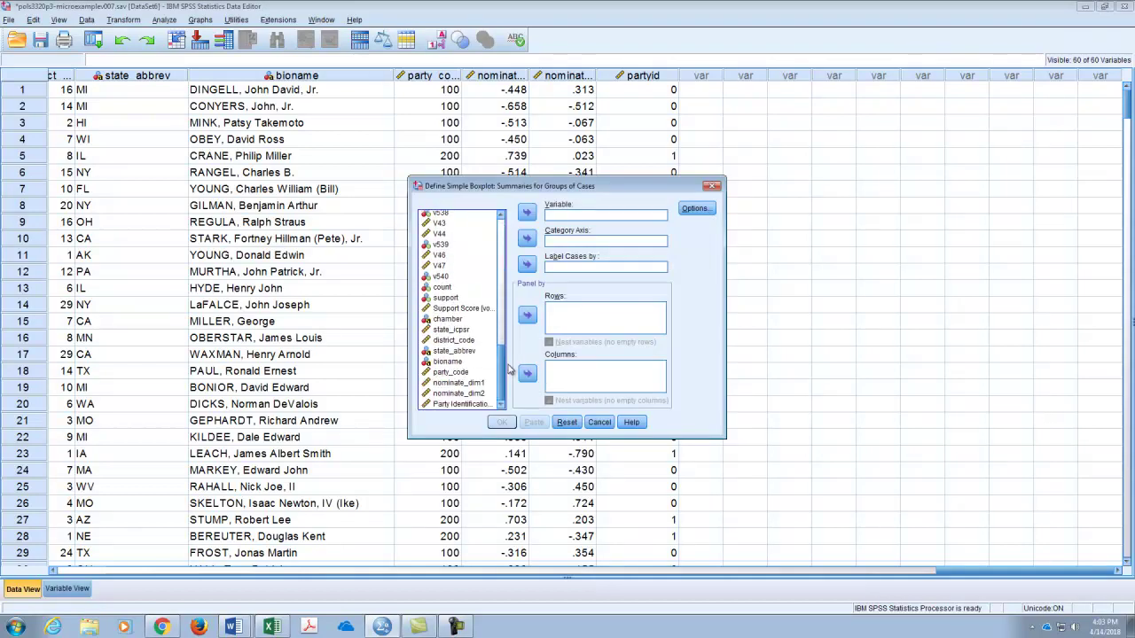
{"action": "left_click", "coordinate": [467, 309]}
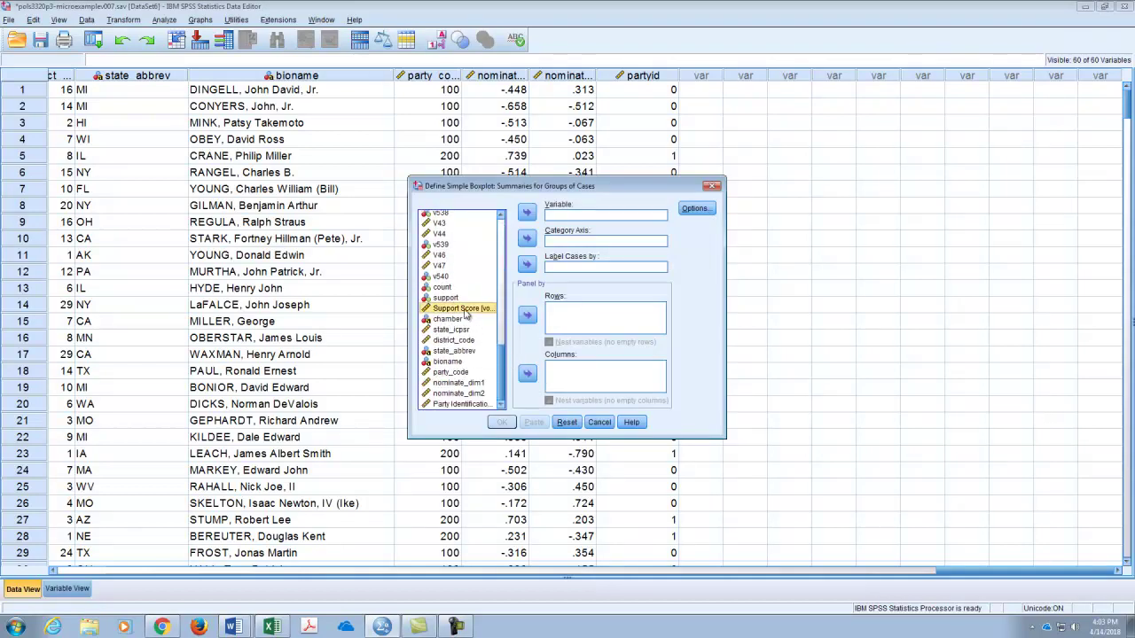
{"action": "left_click", "coordinate": [527, 211]}
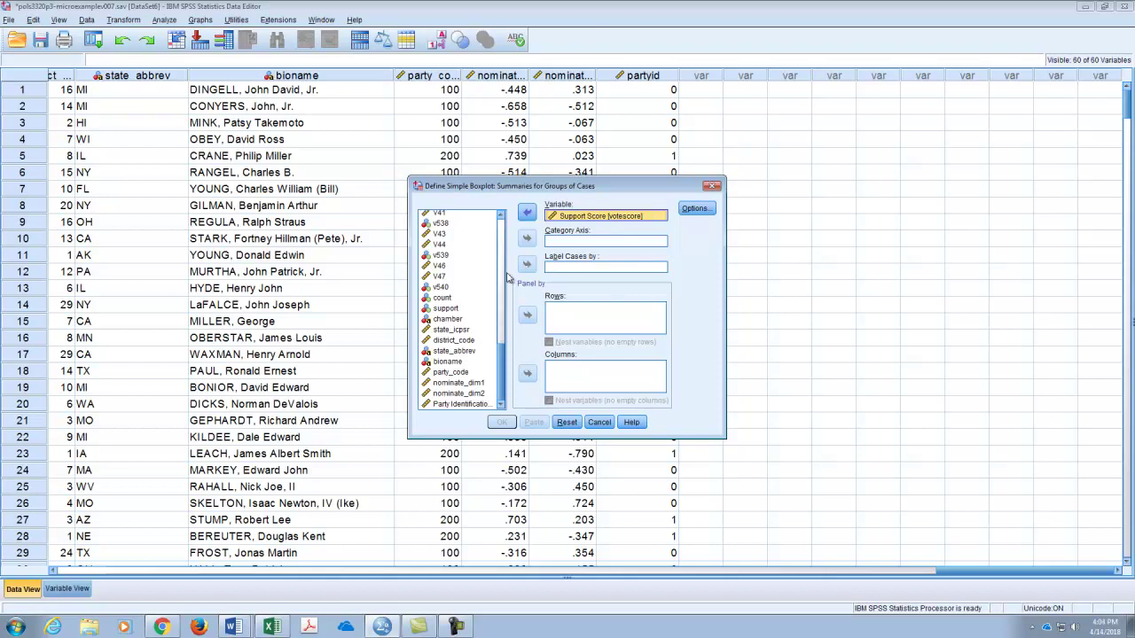
{"action": "scroll", "coordinate": [501, 324], "scroll_direction": "up", "scroll_amount": 5}
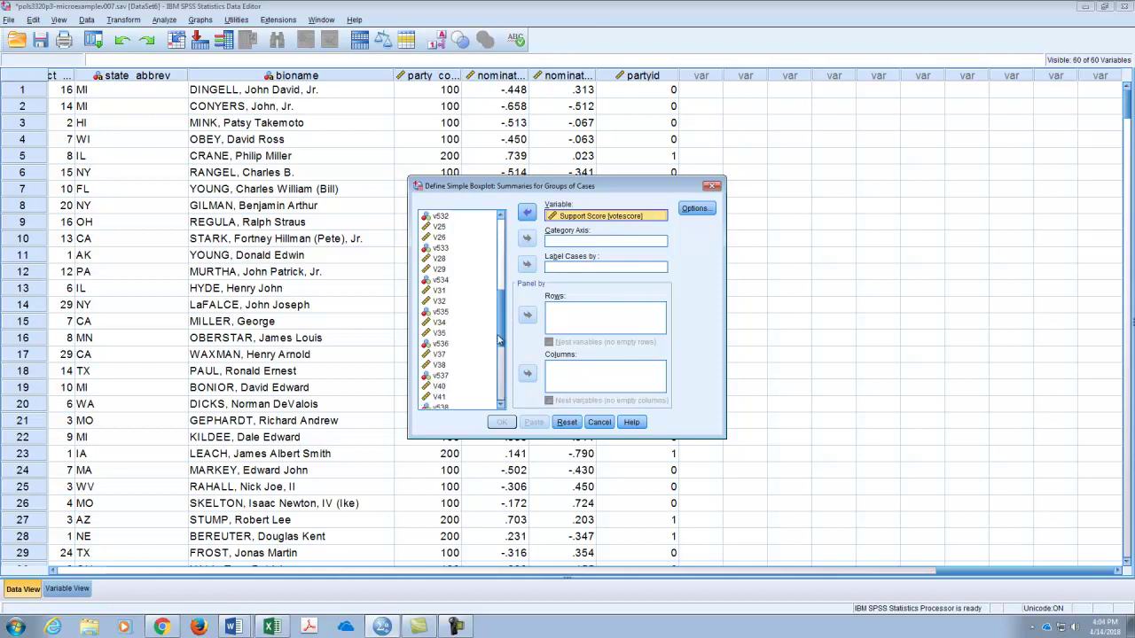
{"action": "scroll", "coordinate": [502, 336], "scroll_direction": "down", "scroll_amount": 5}
{"action": "left_click", "coordinate": [463, 404]}
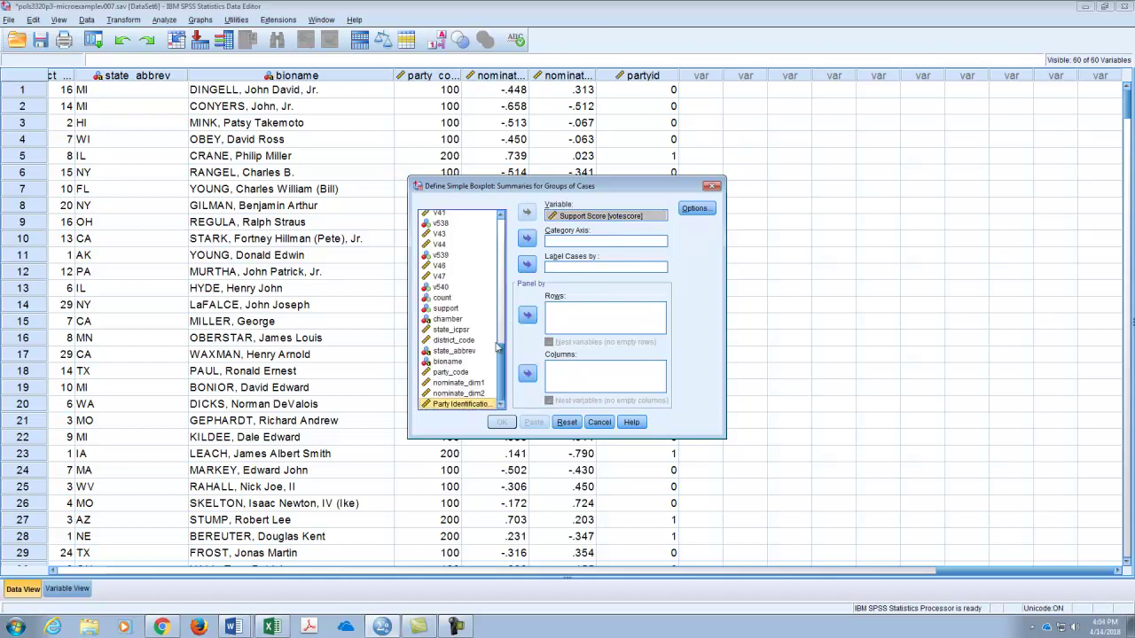
{"action": "left_click", "coordinate": [527, 240]}
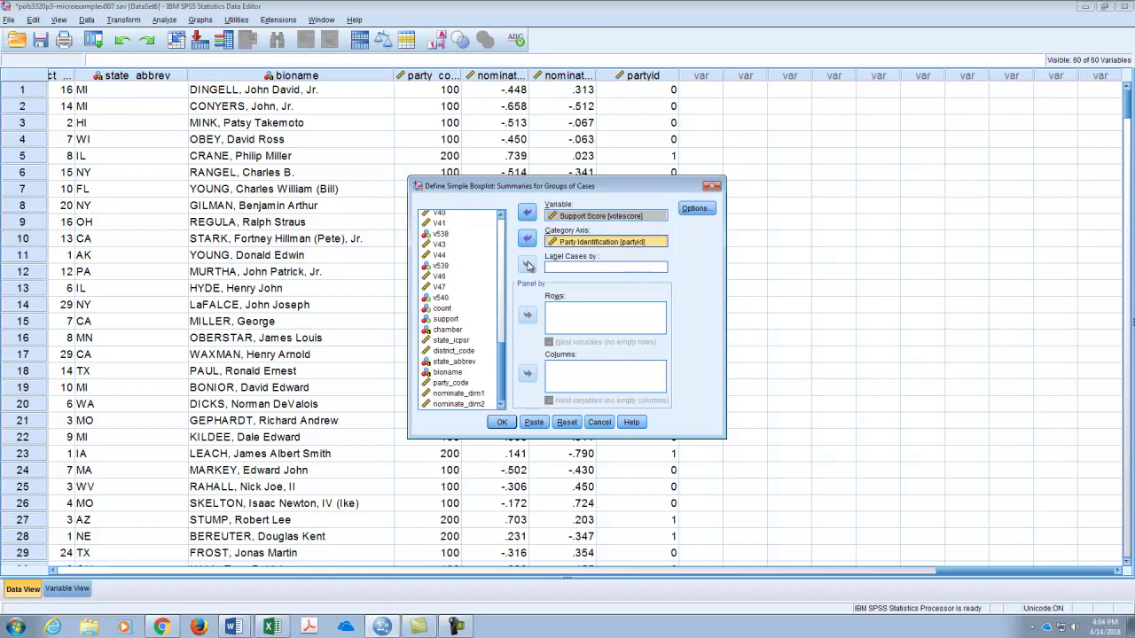
{"action": "left_click", "coordinate": [502, 423]}
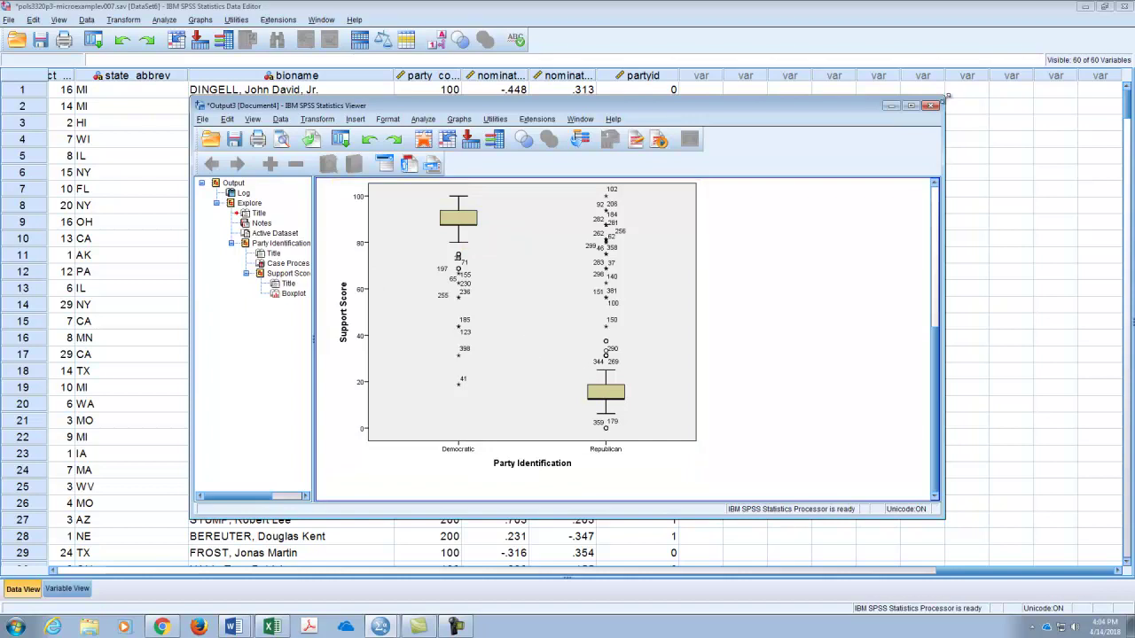
Step: Maximize the output viewer window and open the Support Score boxplot for chart editing
{"action": "left_click", "coordinate": [911, 106]}
{"action": "left_click", "coordinate": [358, 332]}
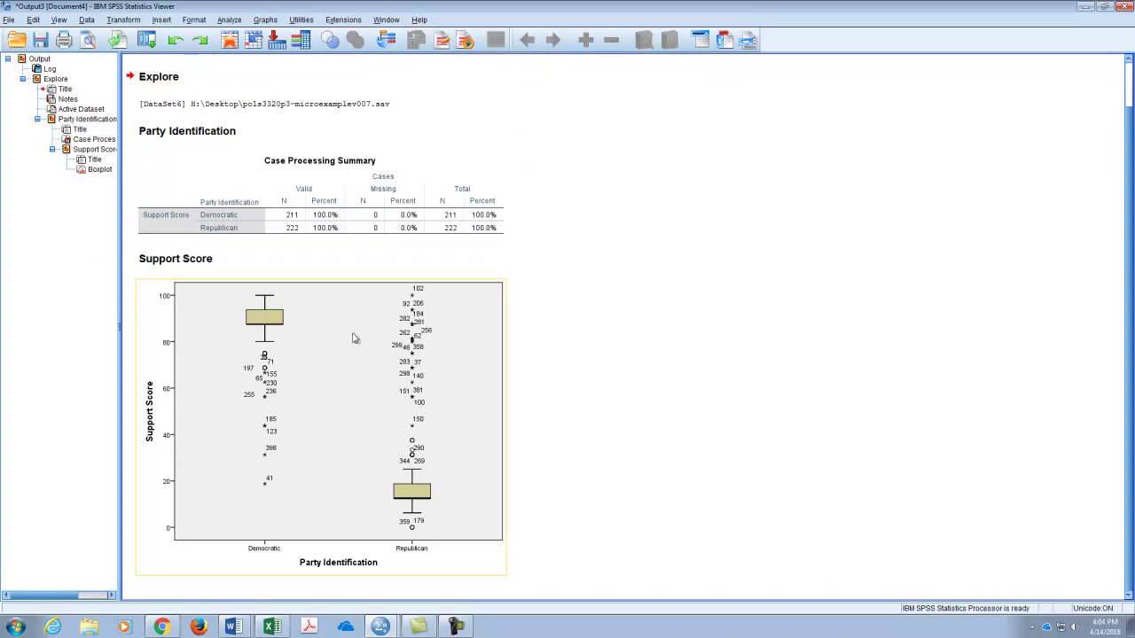
{"action": "left_click", "coordinate": [316, 390]}
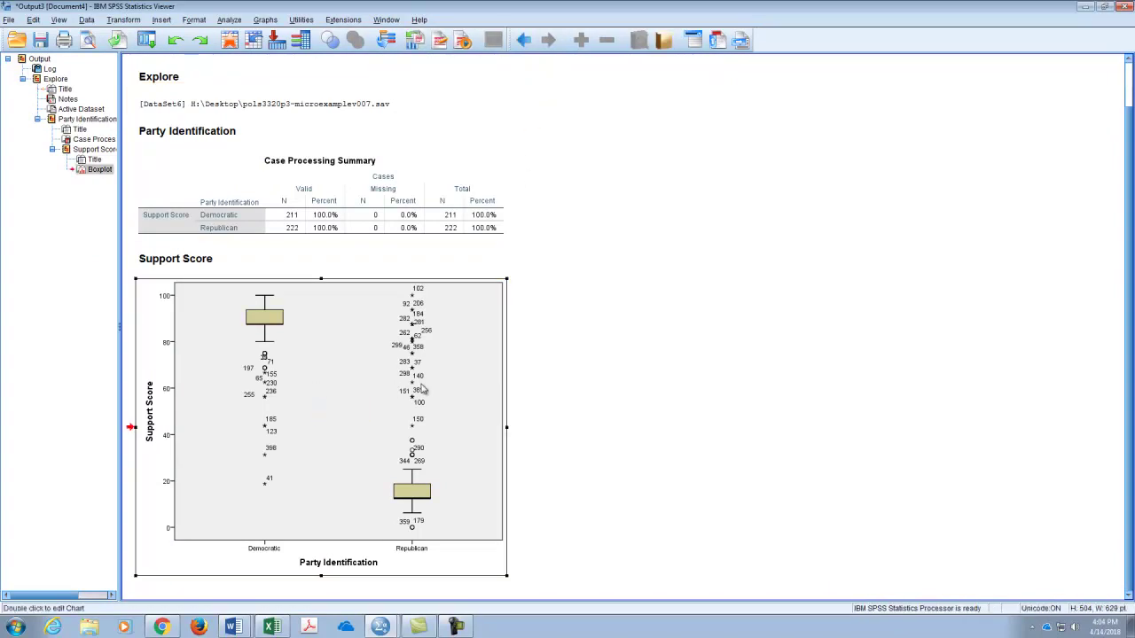
{"action": "double_click", "coordinate": [346, 388]}
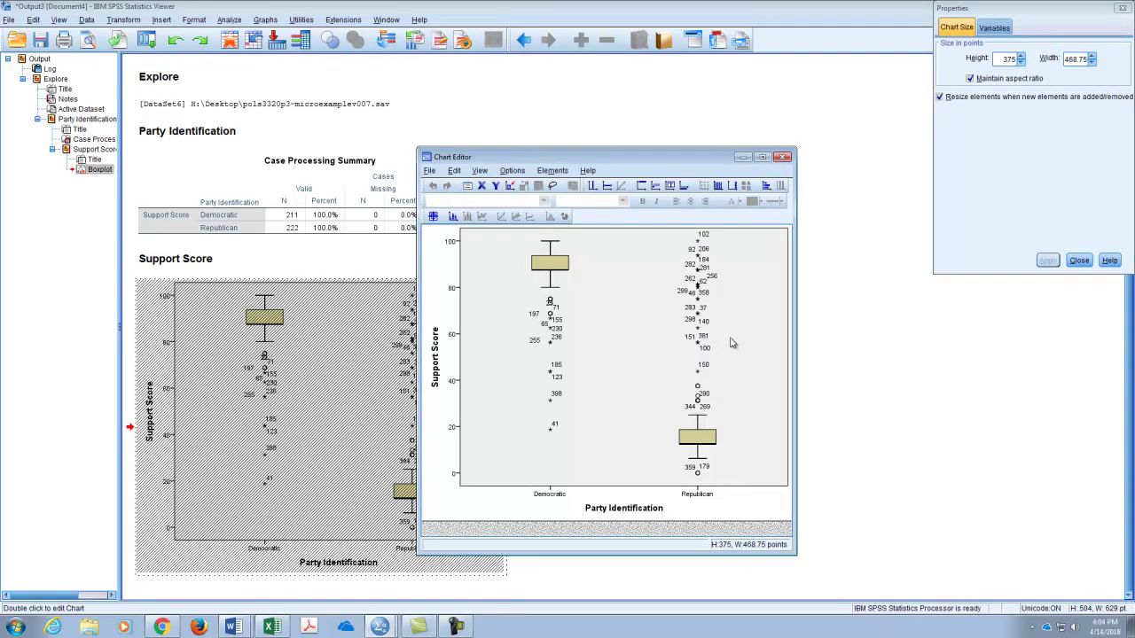
Step: Resize the boxplot to 300 points high and 600 points wide without maintaining the aspect ratio, and enlarge the chart editor window
{"action": "left_click", "coordinate": [970, 79]}
{"action": "double_click", "coordinate": [1008, 58]}
{"action": "type", "text": "300"}
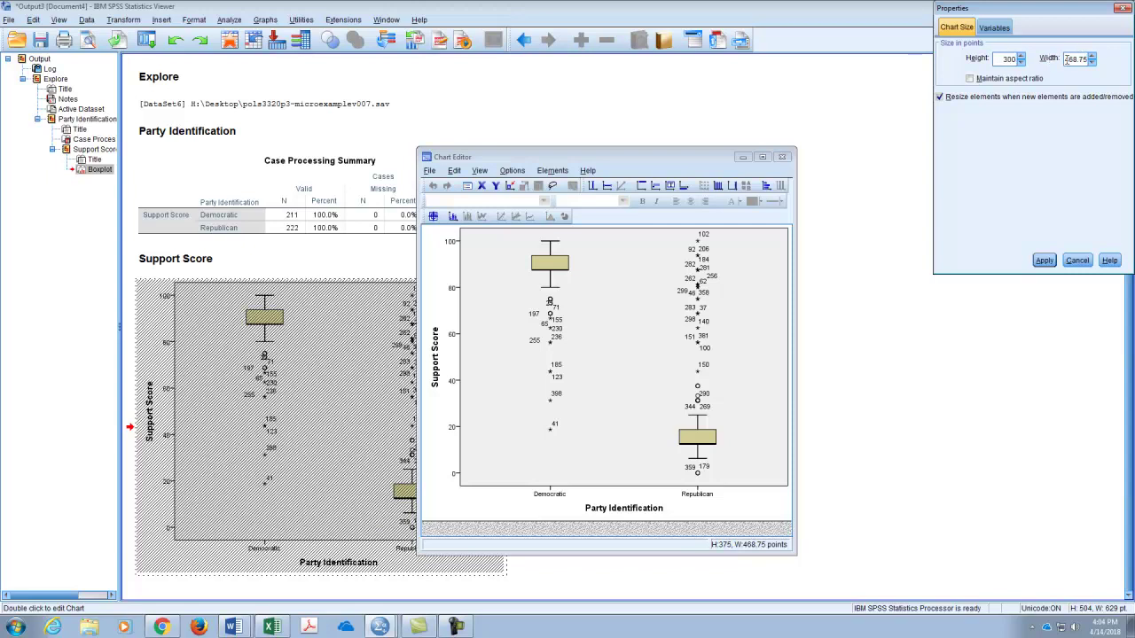
{"action": "double_click", "coordinate": [1068, 58]}
{"action": "type", "text": "600"}
{"action": "left_click", "coordinate": [1043, 261]}
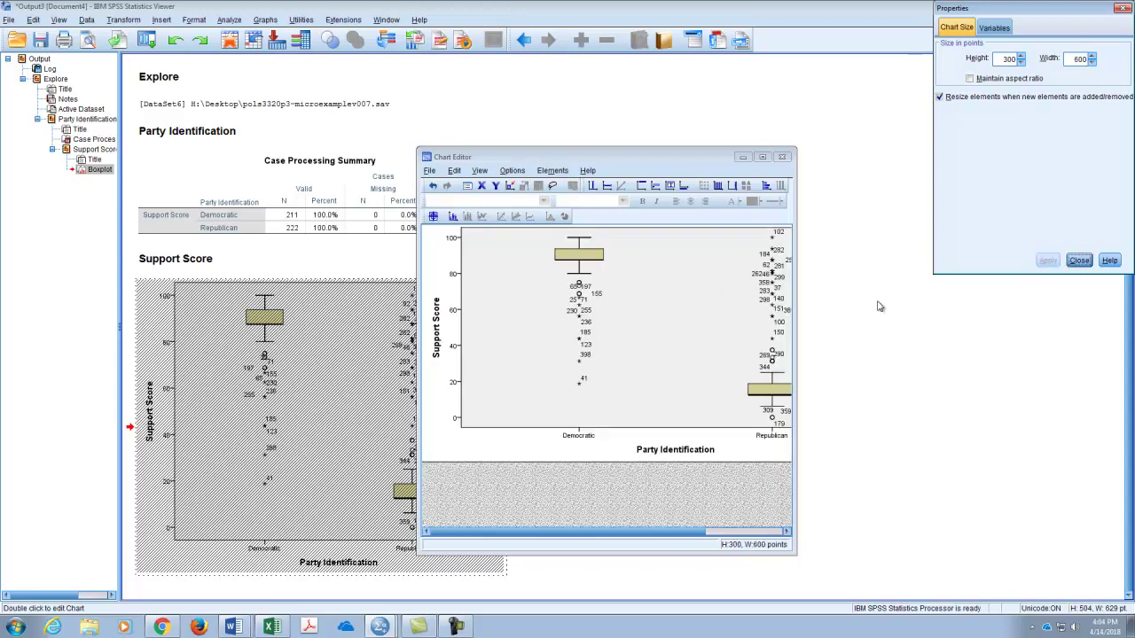
{"action": "left_click", "coordinate": [764, 158]}
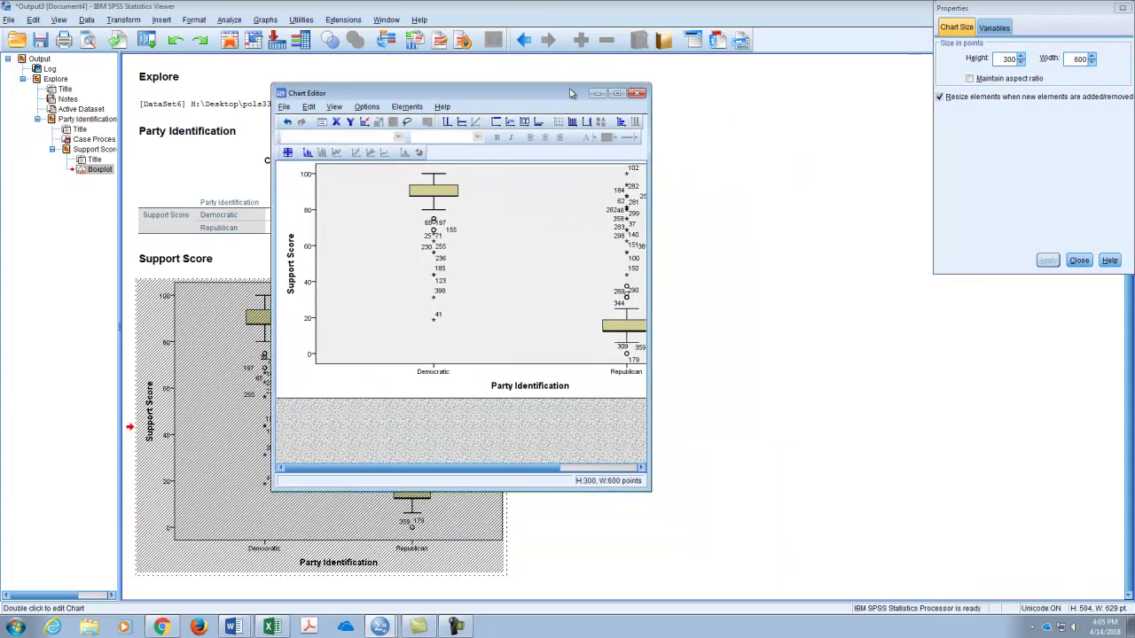
{"action": "left_click_drag", "start_coordinate": [649, 490], "coordinate": [974, 581]}
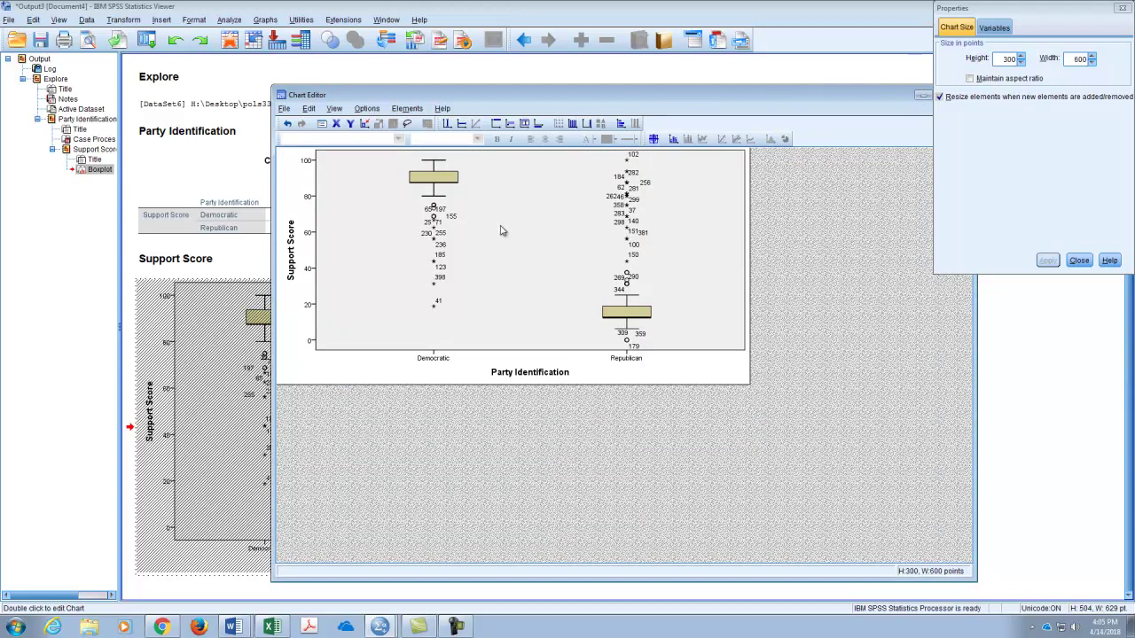
{"action": "left_click", "coordinate": [433, 181]}
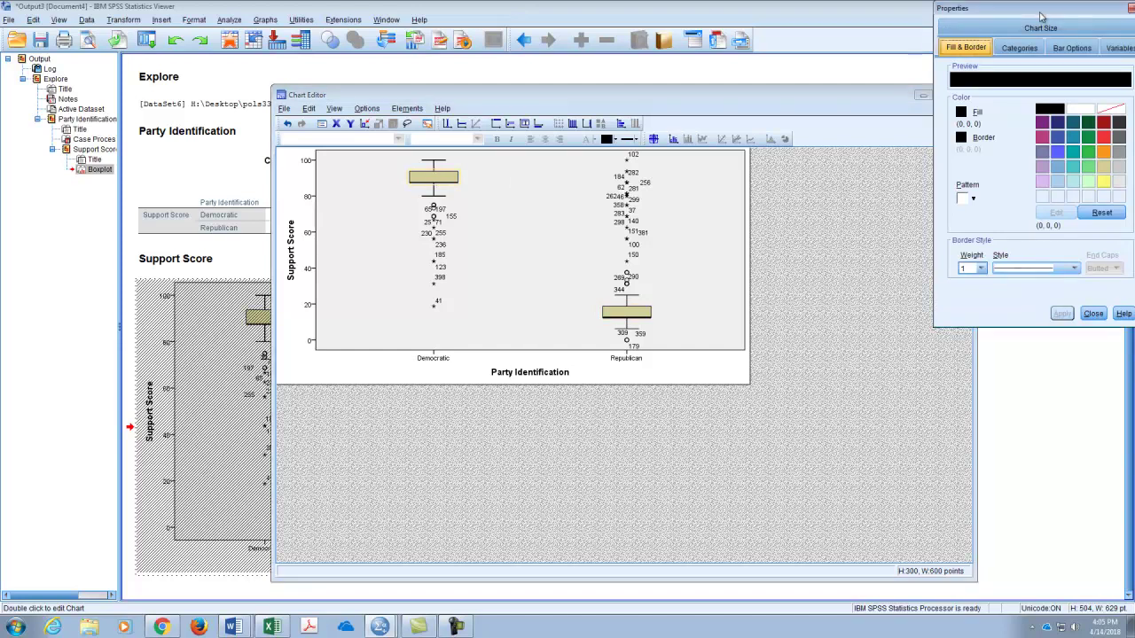
{"action": "left_click_drag", "start_coordinate": [1042, 14], "coordinate": [934, 22]}
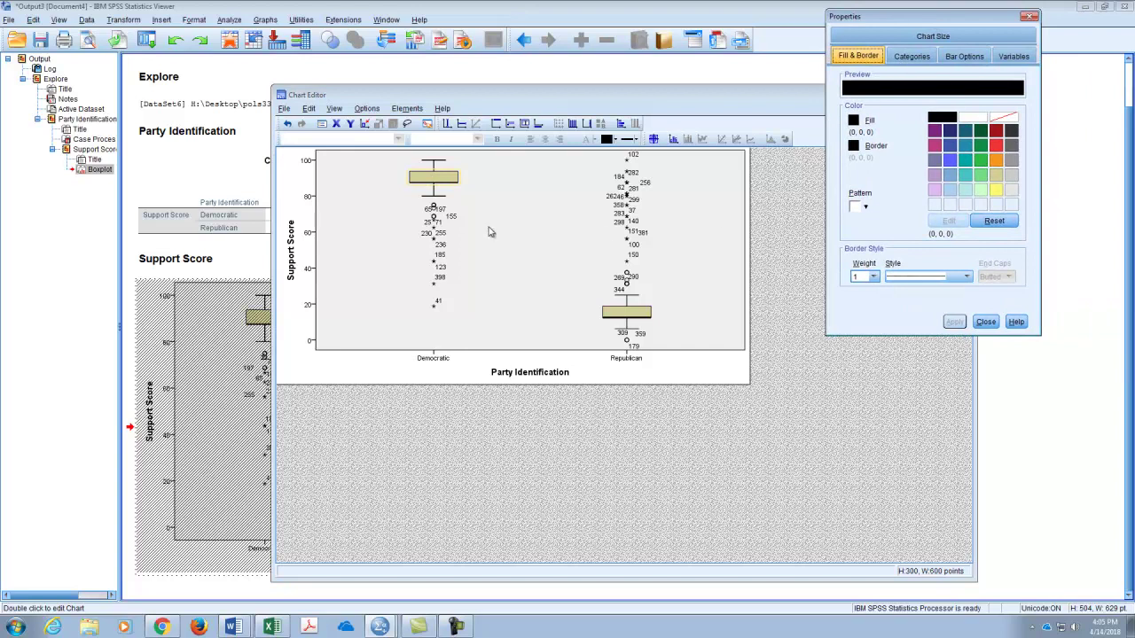
{"action": "left_click", "coordinate": [984, 322]}
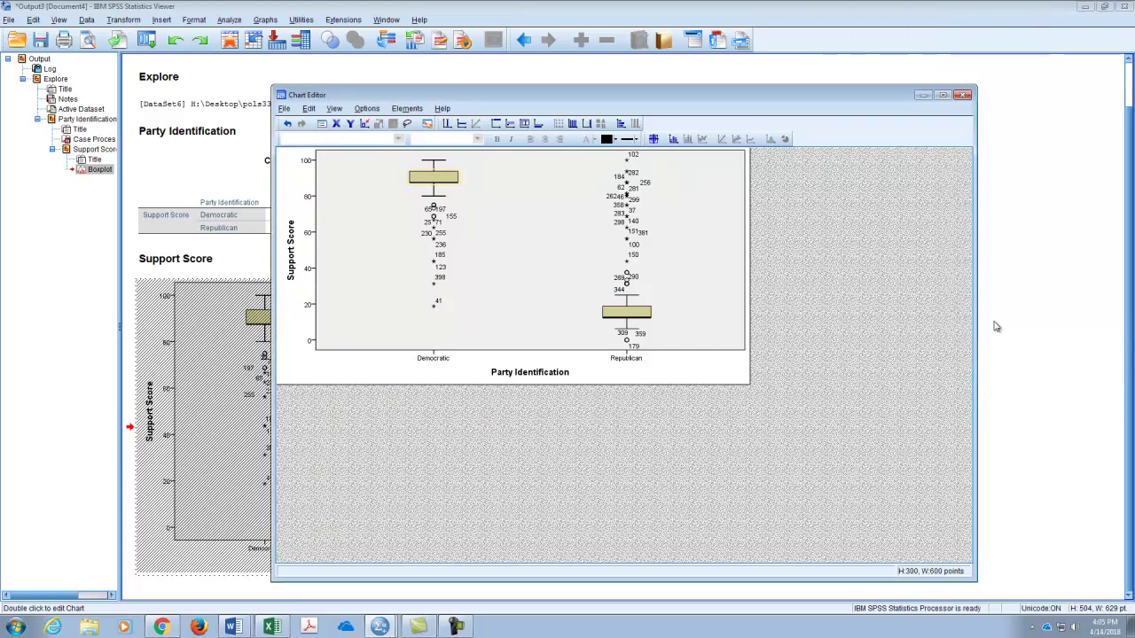
Step: Hide the case-number data labels on the outliers of both boxplots
{"action": "left_click", "coordinate": [453, 222]}
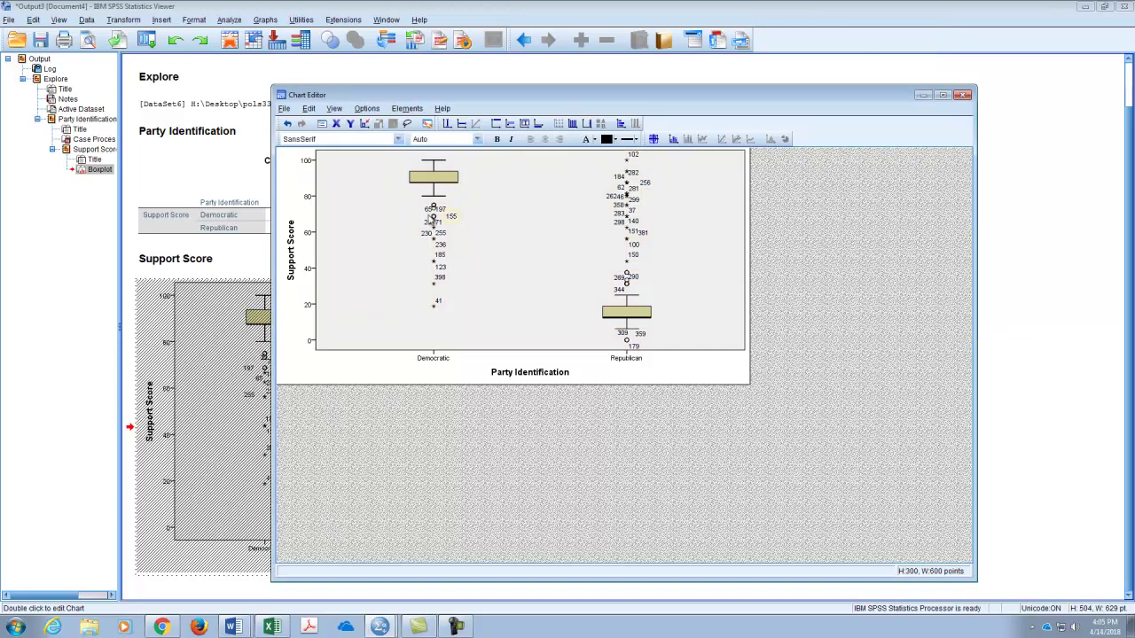
{"action": "left_click", "coordinate": [427, 184]}
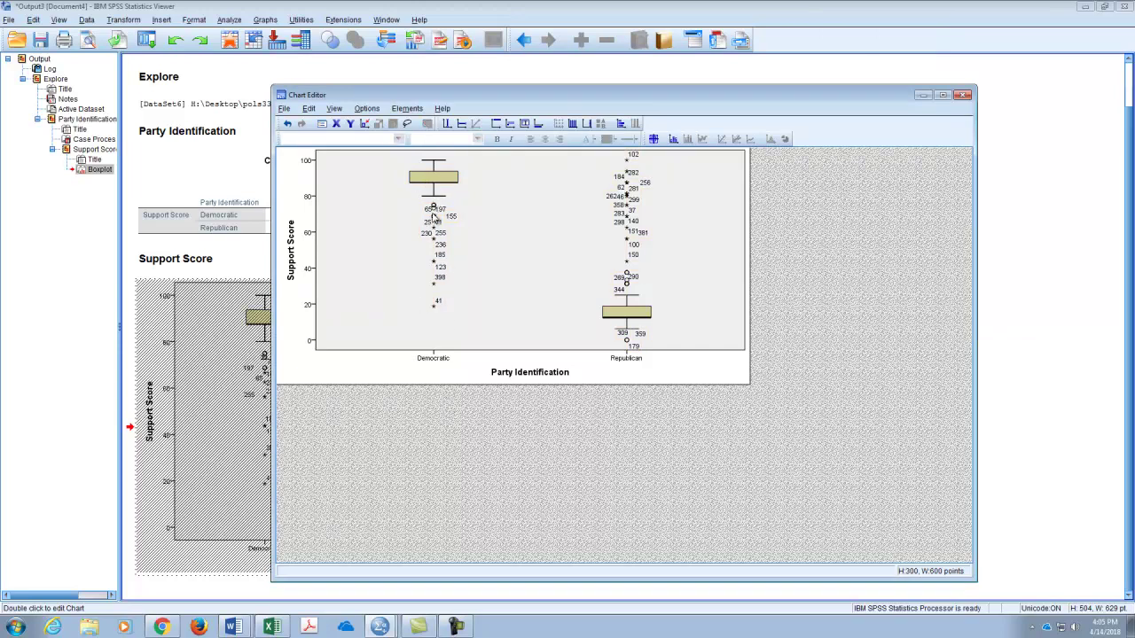
{"action": "left_click", "coordinate": [455, 193]}
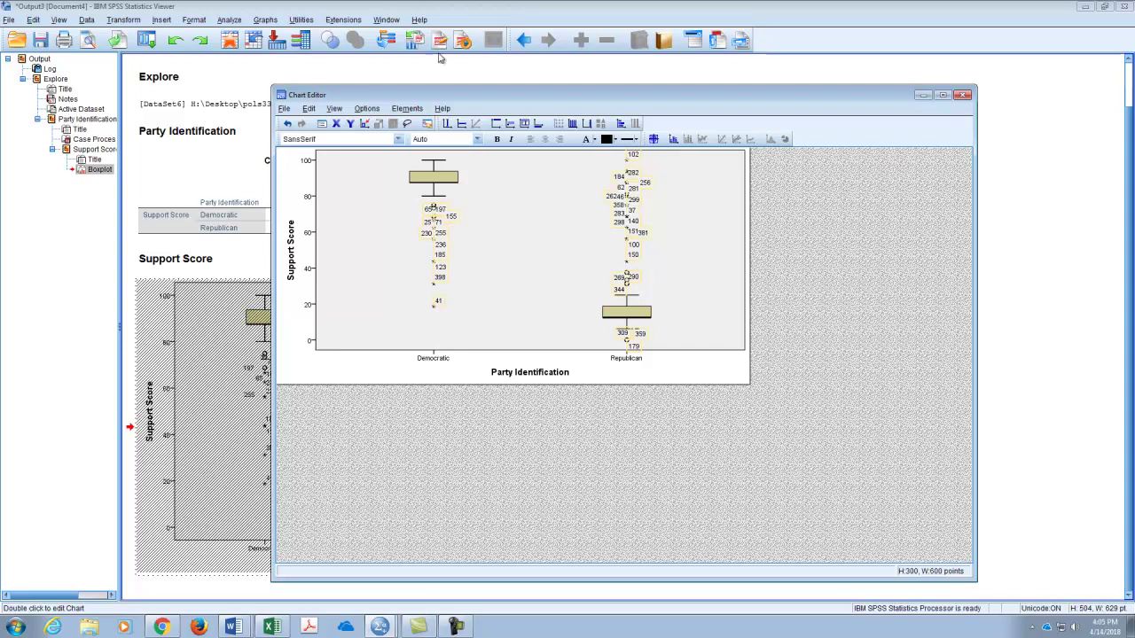
{"action": "left_click", "coordinate": [349, 21]}
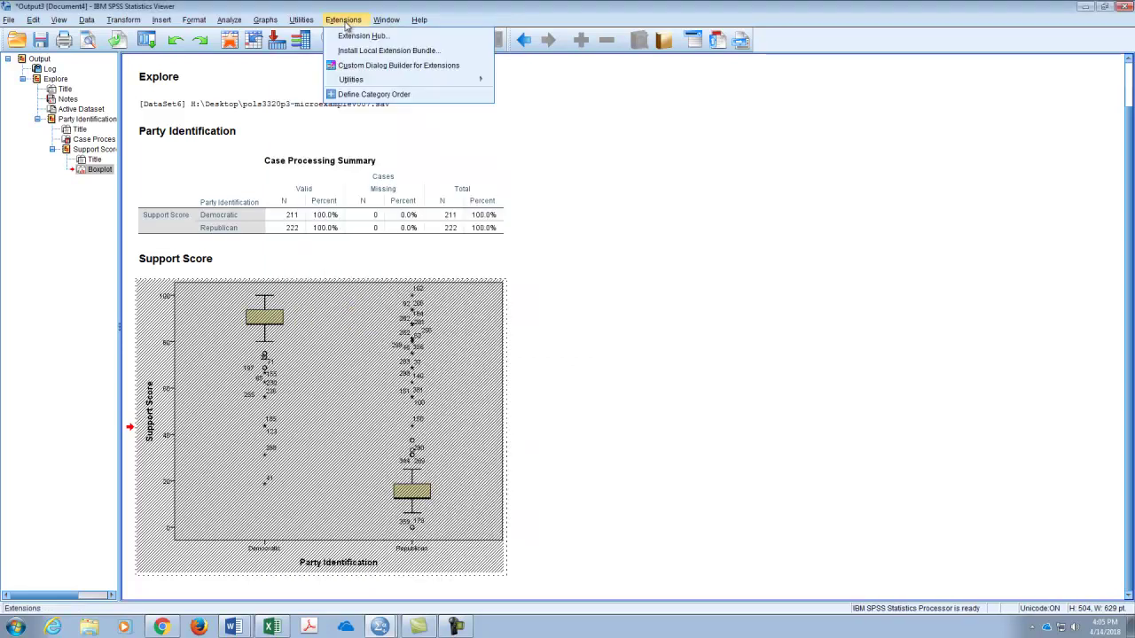
{"action": "mouse_move", "coordinate": [302, 20]}
{"action": "left_click", "coordinate": [442, 541]}
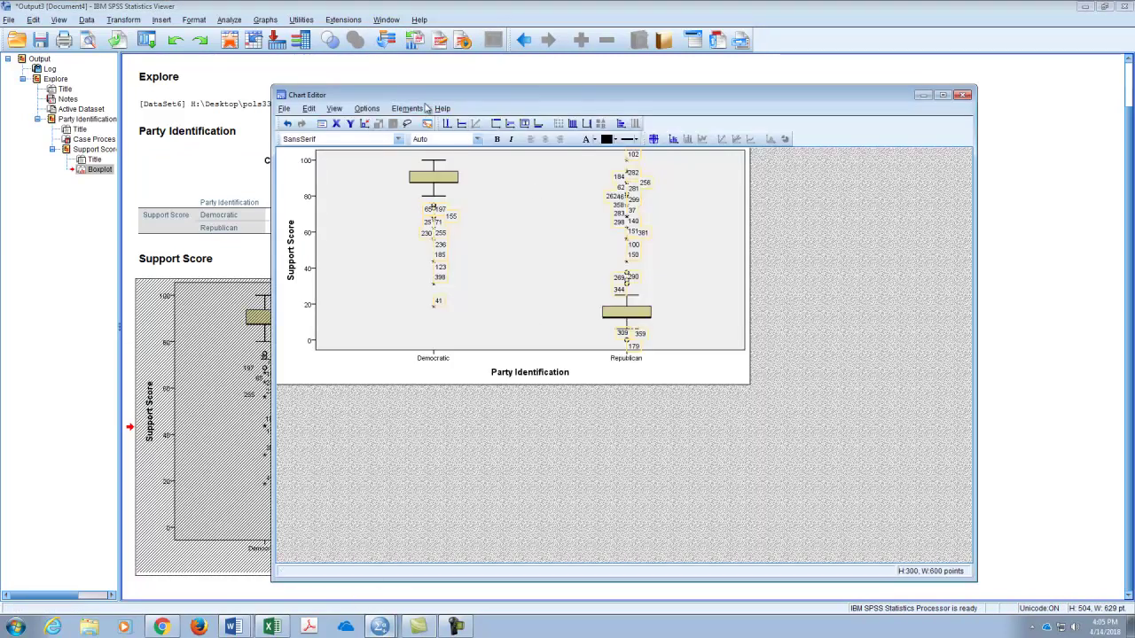
{"action": "left_click", "coordinate": [416, 110]}
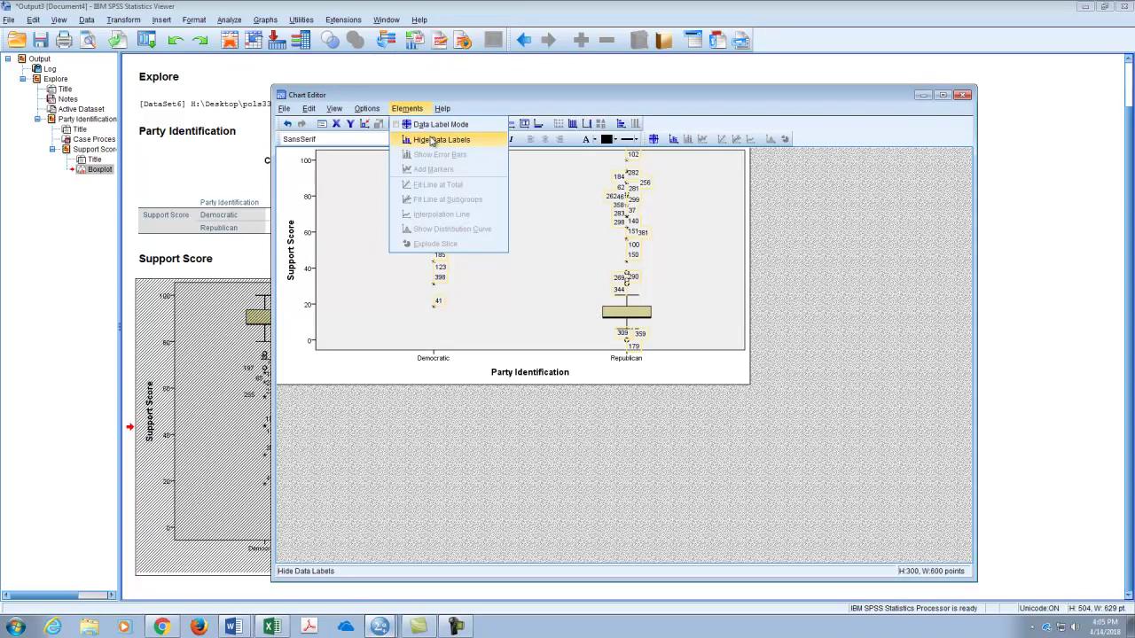
{"action": "left_click", "coordinate": [432, 140]}
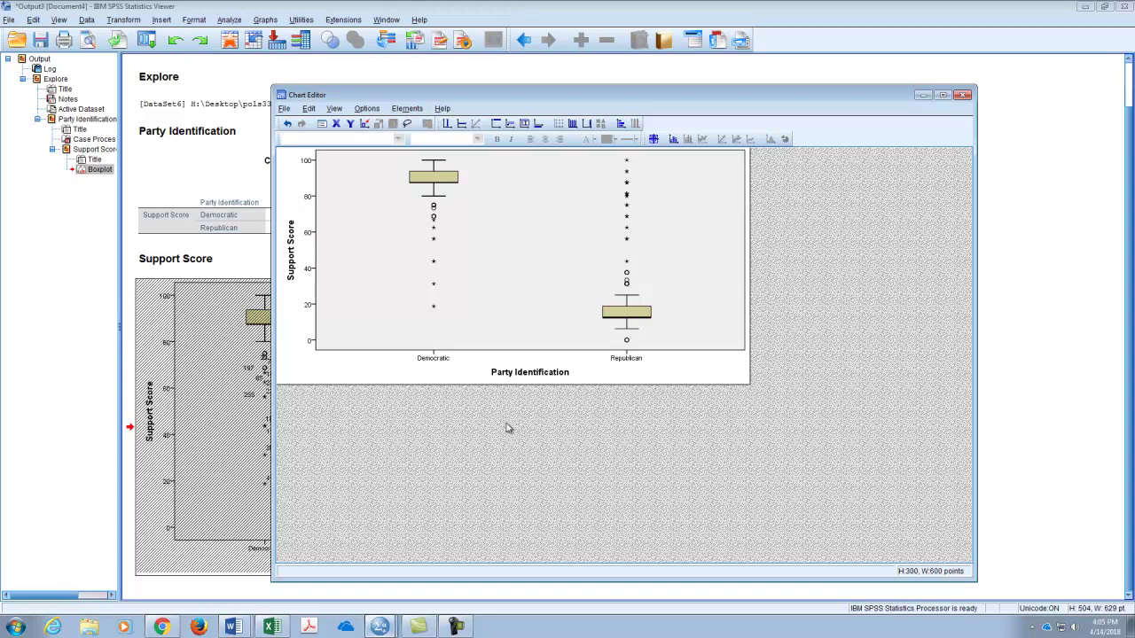
Step: Fill the Democratic box with blue (62, 88, 172)
{"action": "left_click", "coordinate": [466, 627]}
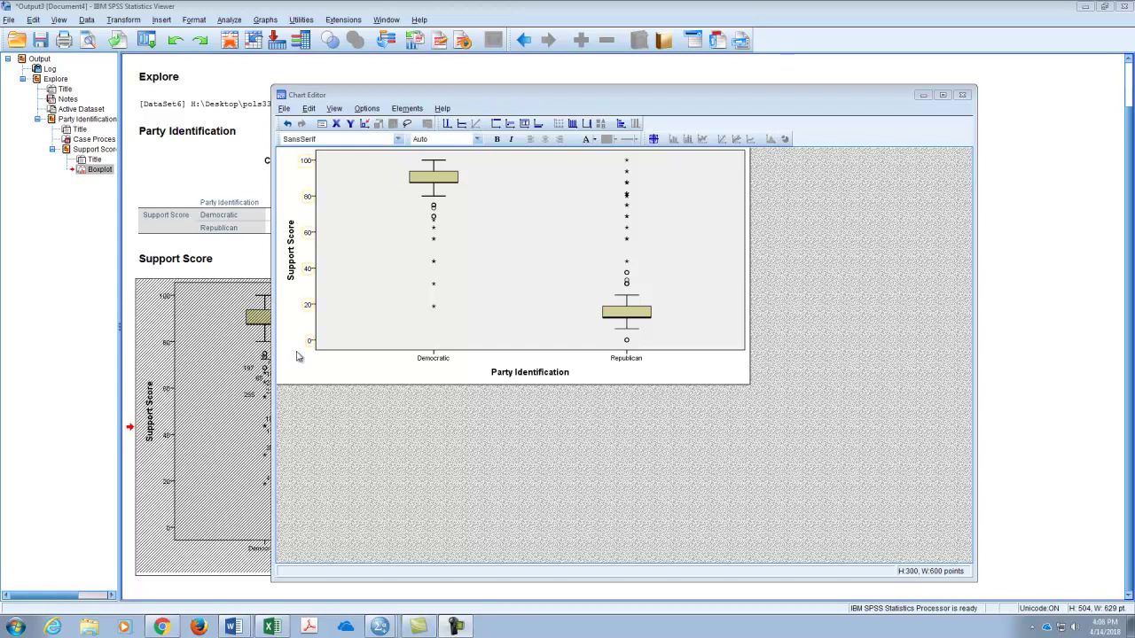
{"action": "left_click", "coordinate": [451, 181]}
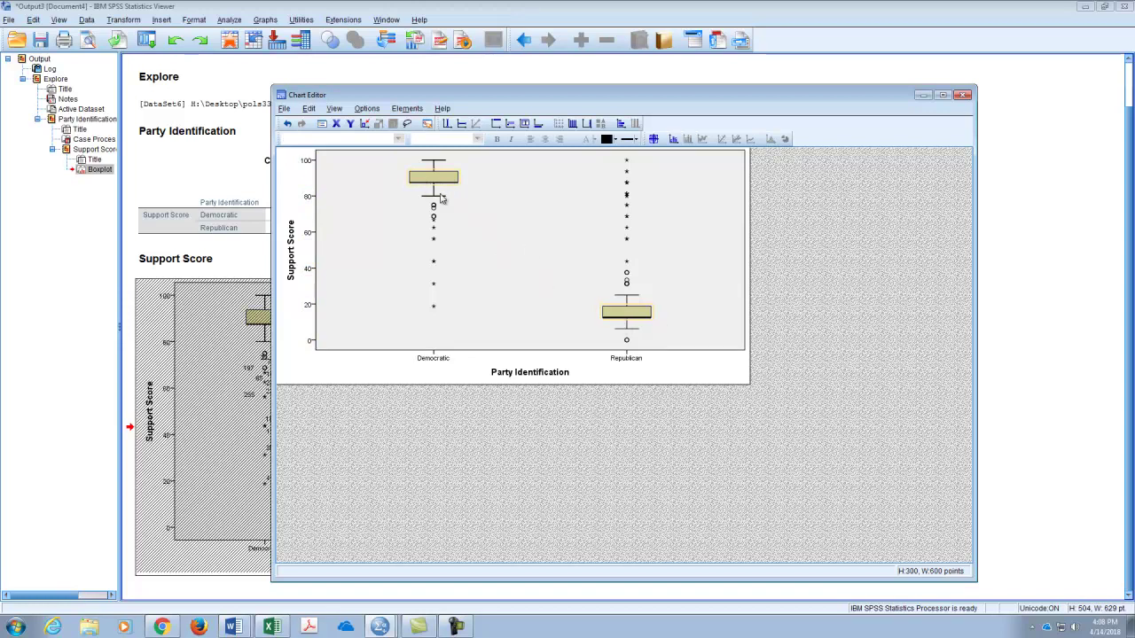
{"action": "double_click", "coordinate": [438, 182]}
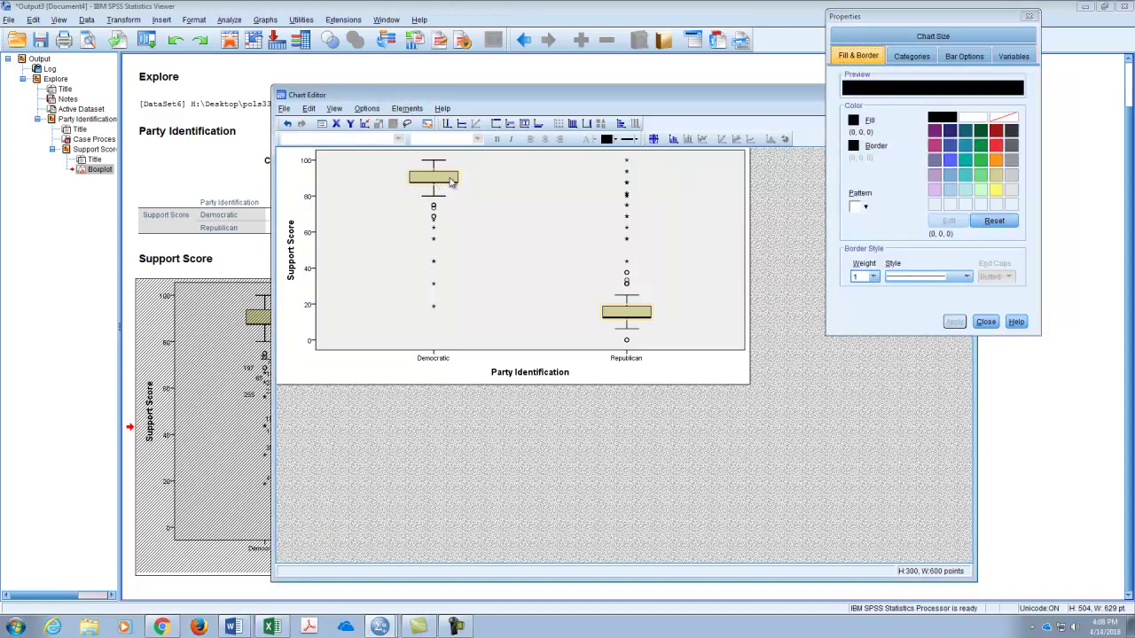
{"action": "left_click", "coordinate": [950, 149]}
{"action": "left_click", "coordinate": [950, 323]}
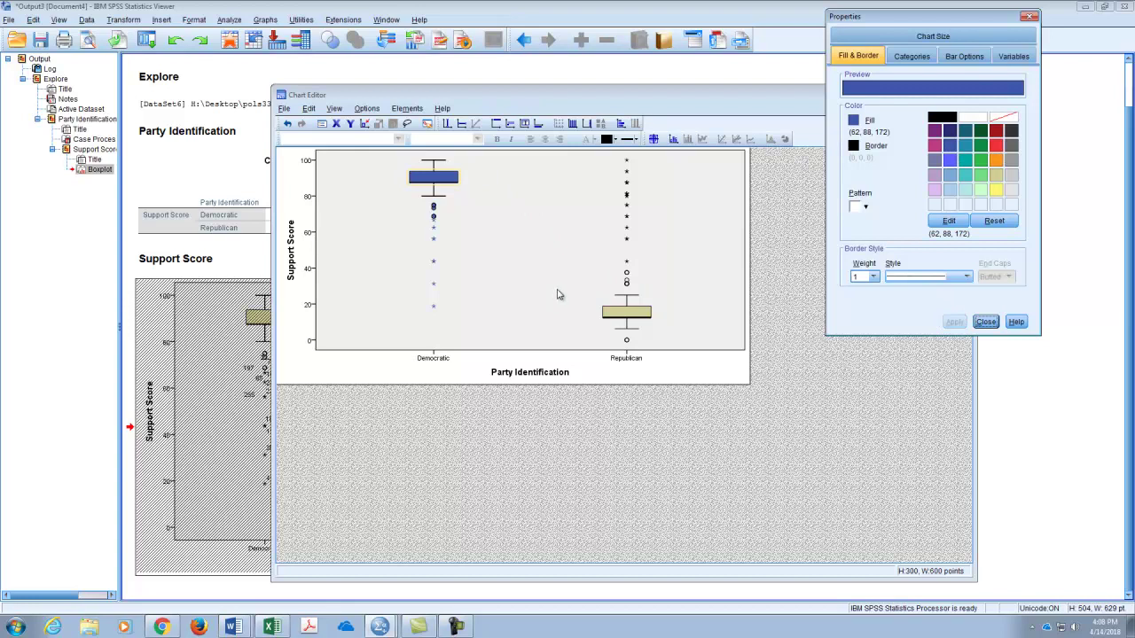
Step: Fill the Republican box with red (239, 51, 56) and close its properties
{"action": "left_click", "coordinate": [628, 318]}
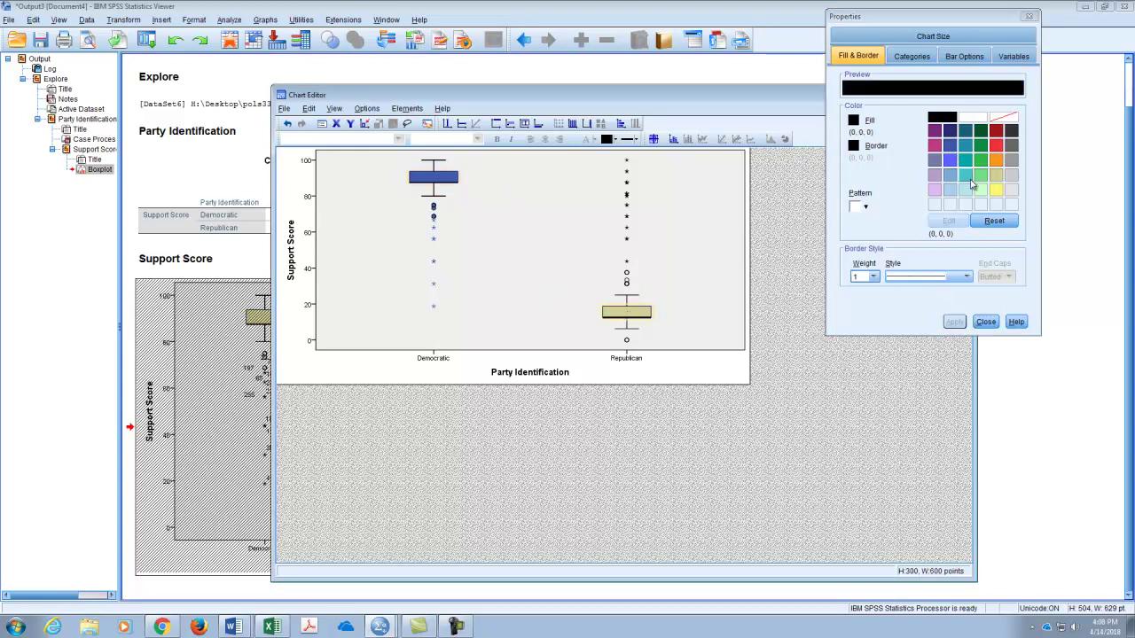
{"action": "left_click", "coordinate": [1000, 149]}
{"action": "left_click", "coordinate": [999, 148]}
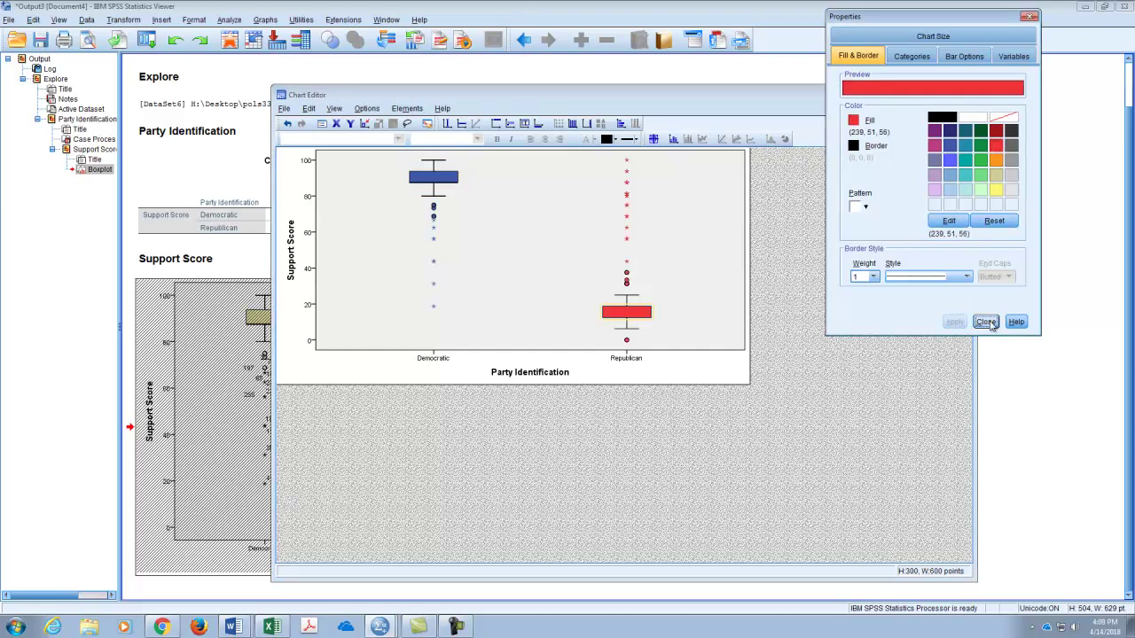
{"action": "left_click", "coordinate": [985, 321]}
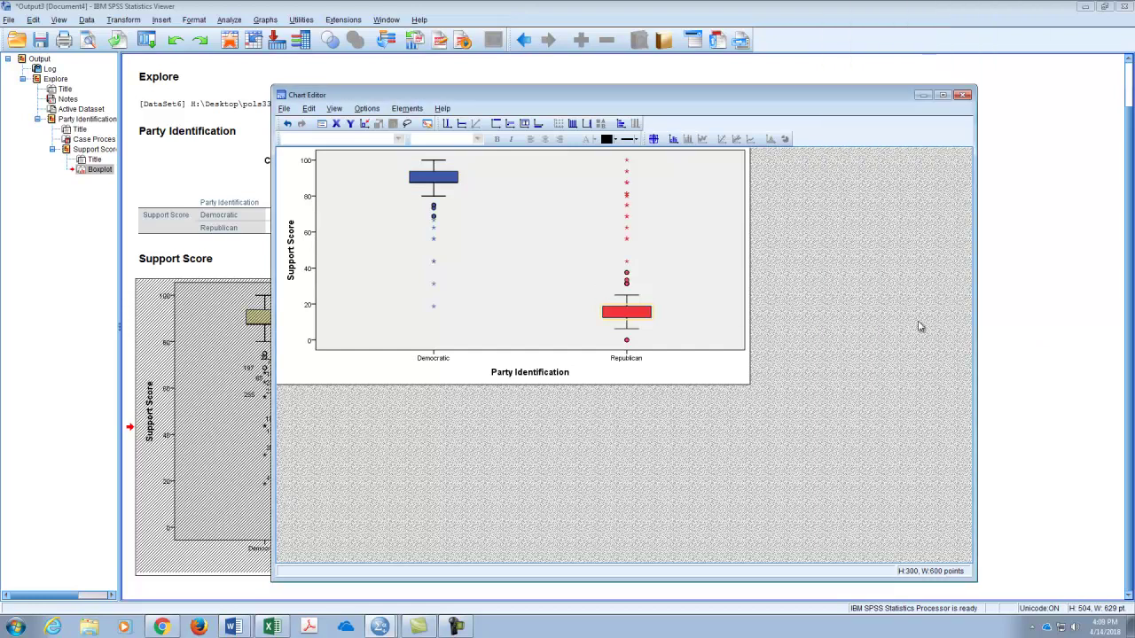
Step: Set the Support Score axis to minimum 0, maximum 100, major increment 10, origin 0 and 1% margins, and finish editing the chart
{"action": "left_click", "coordinate": [309, 200]}
{"action": "double_click", "coordinate": [308, 200]}
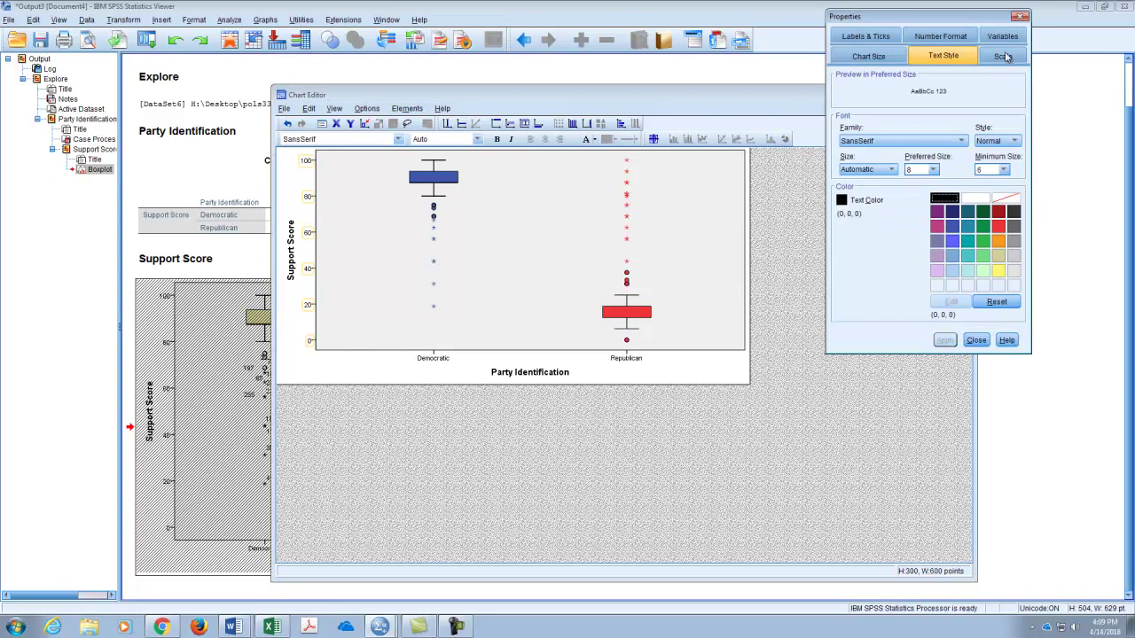
{"action": "left_click", "coordinate": [1002, 55]}
{"action": "left_click", "coordinate": [903, 101]}
{"action": "left_click", "coordinate": [904, 116]}
{"action": "left_click", "coordinate": [904, 133]}
{"action": "left_click", "coordinate": [903, 148]}
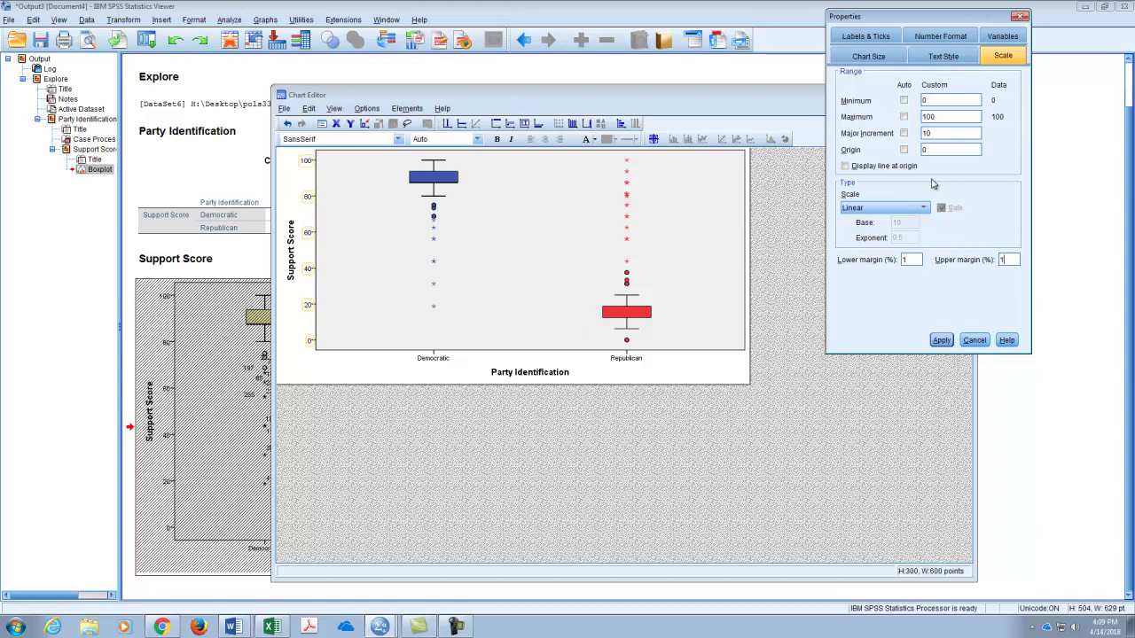
{"action": "left_click", "coordinate": [940, 341]}
{"action": "left_click", "coordinate": [985, 342]}
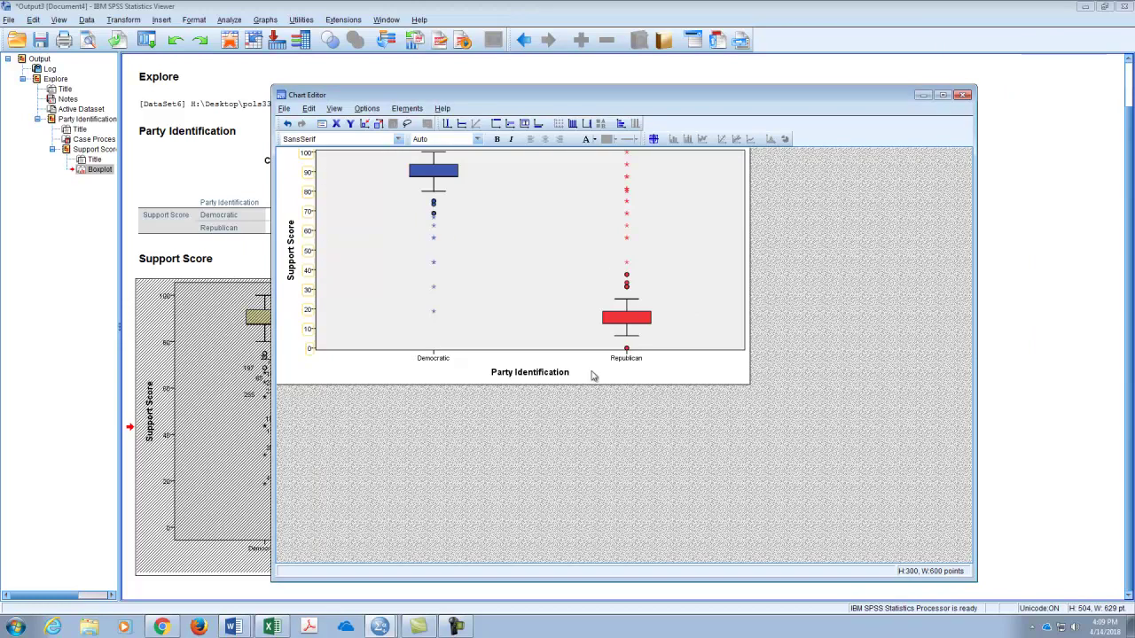
{"action": "left_click", "coordinate": [963, 96]}
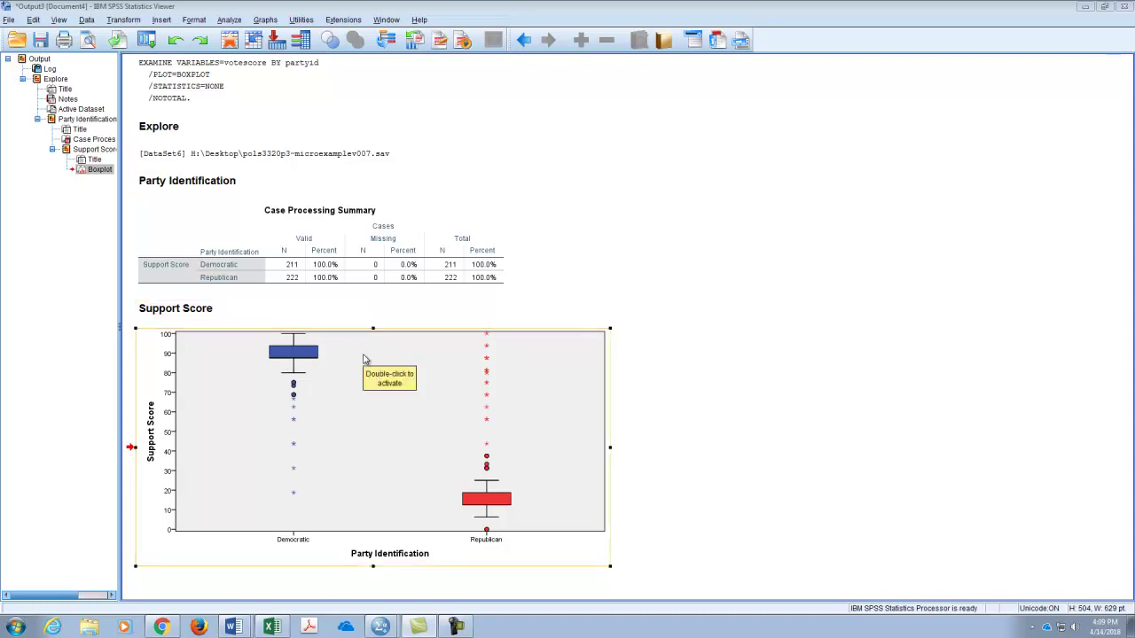
Step: Reopen the boxplot for editing, inspect the fill and border of the plot area and outer chart frame, and close the editor
{"action": "left_click", "coordinate": [365, 423]}
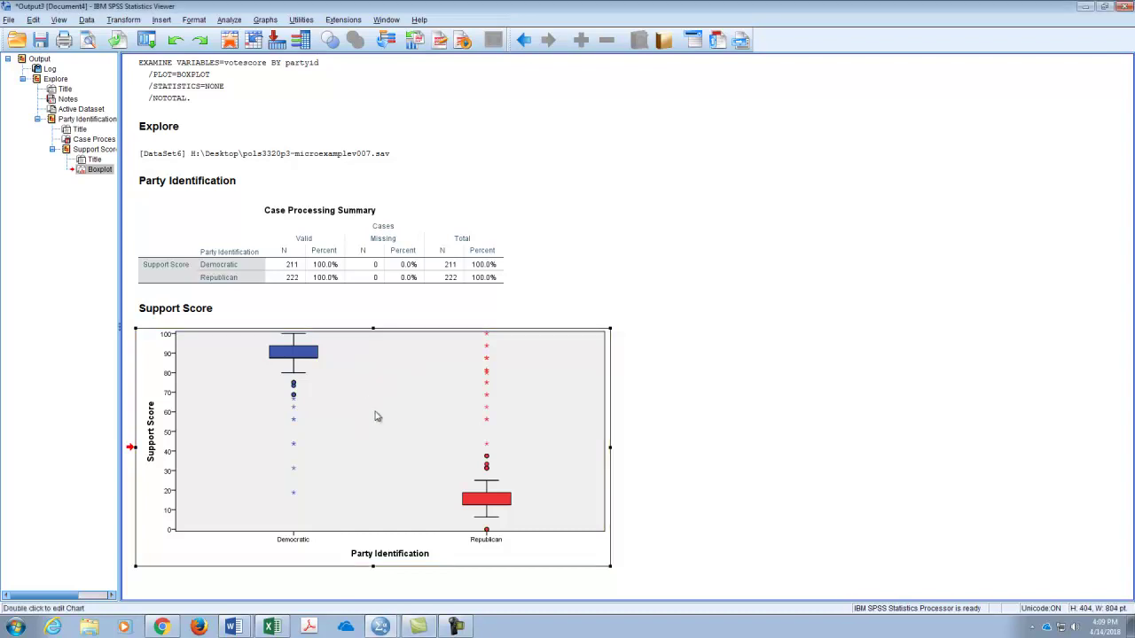
{"action": "double_click", "coordinate": [364, 423]}
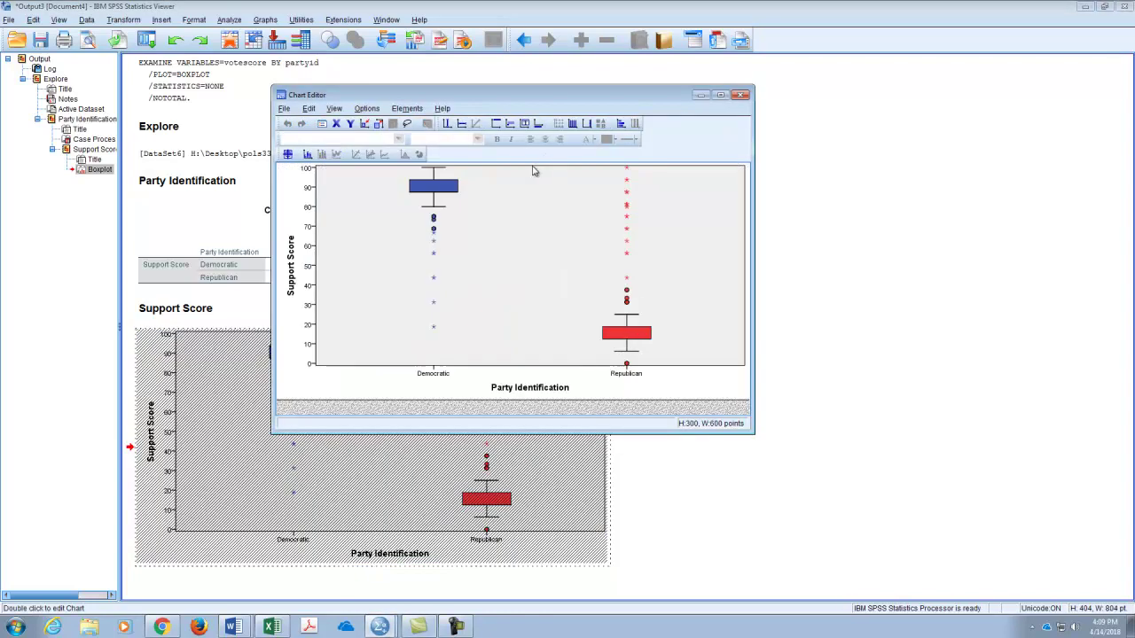
{"action": "left_click", "coordinate": [532, 170]}
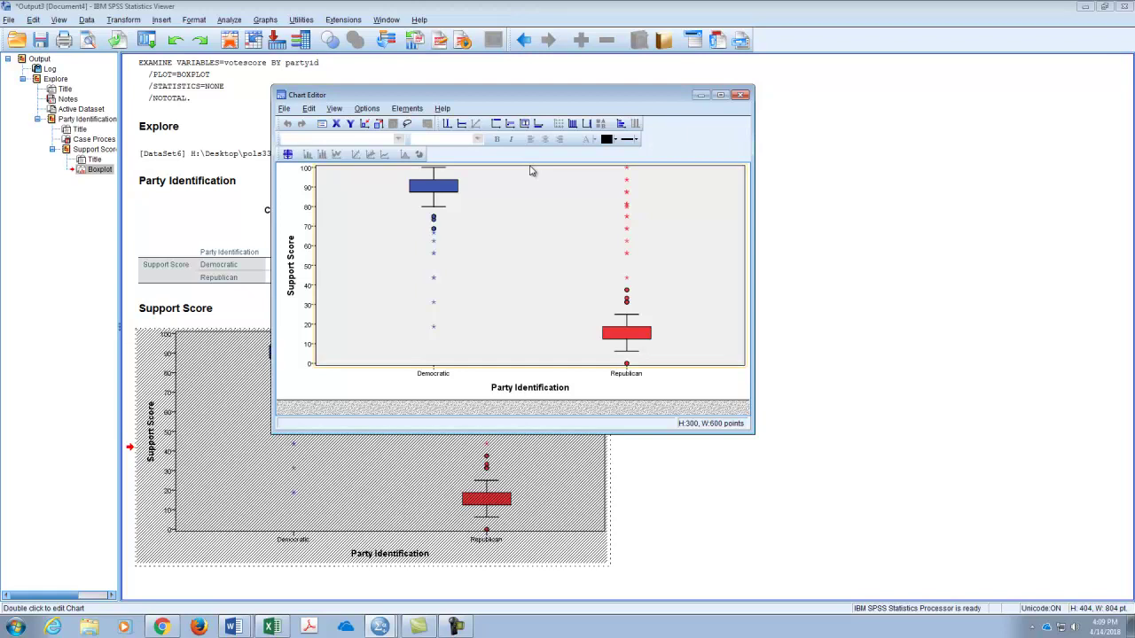
{"action": "double_click", "coordinate": [530, 170]}
{"action": "left_click_drag", "start_coordinate": [752, 433], "coordinate": [864, 521]}
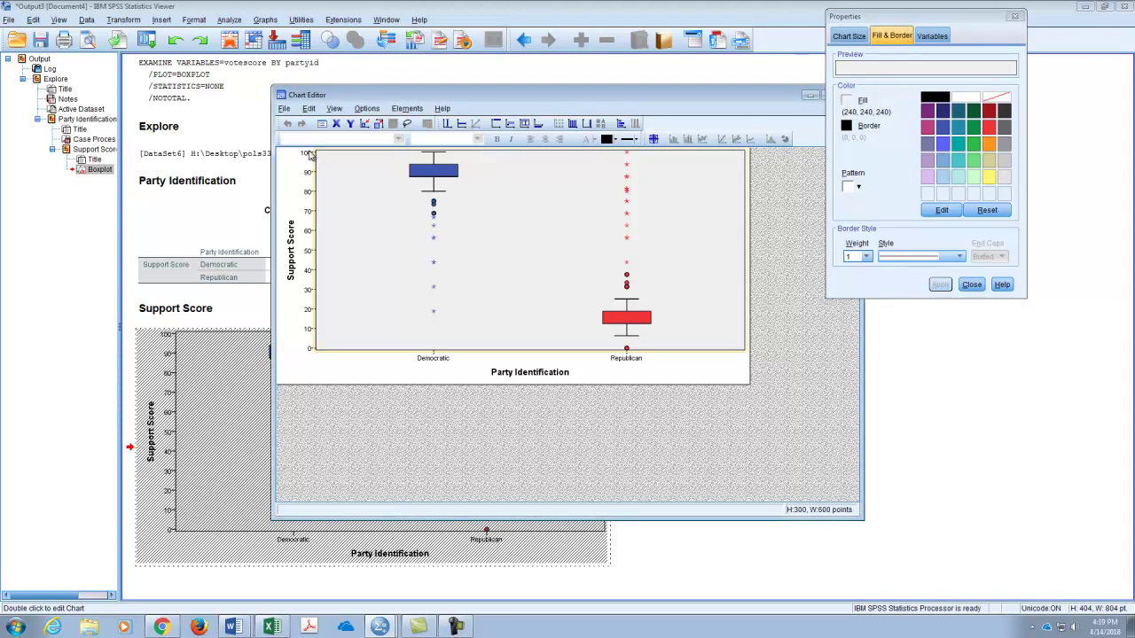
{"action": "left_click", "coordinate": [309, 155]}
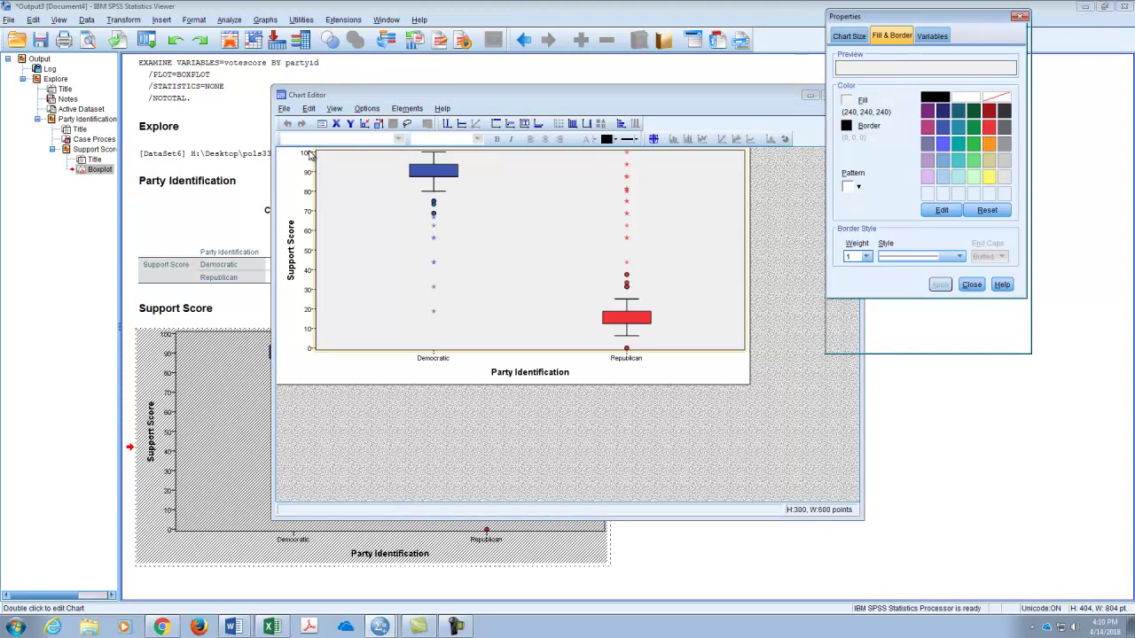
{"action": "left_click", "coordinate": [654, 156]}
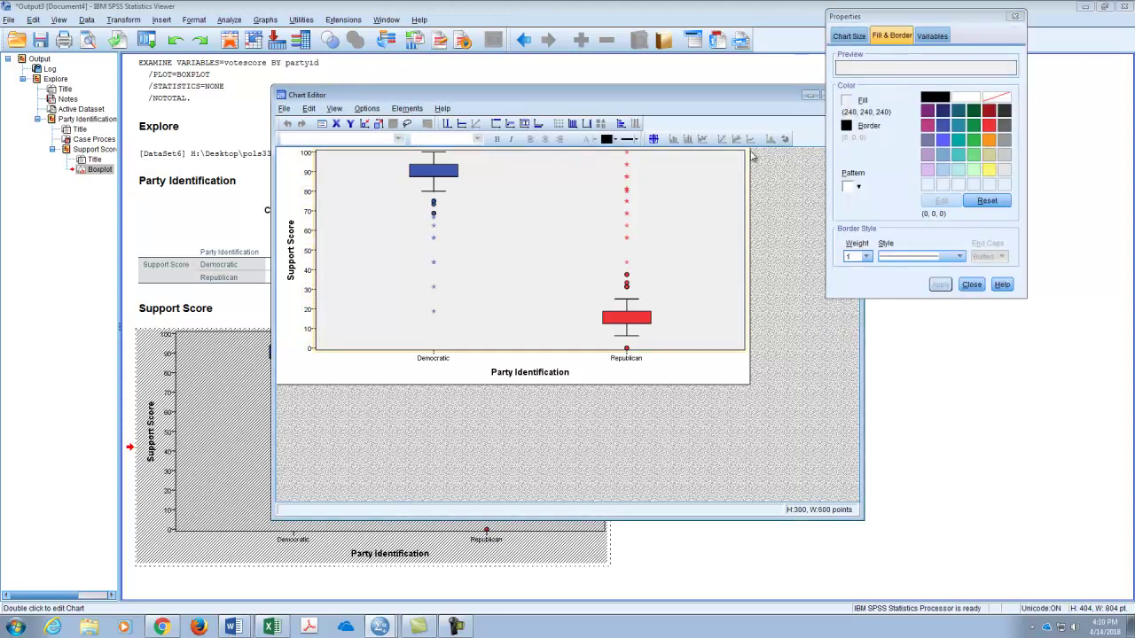
{"action": "left_click", "coordinate": [665, 154]}
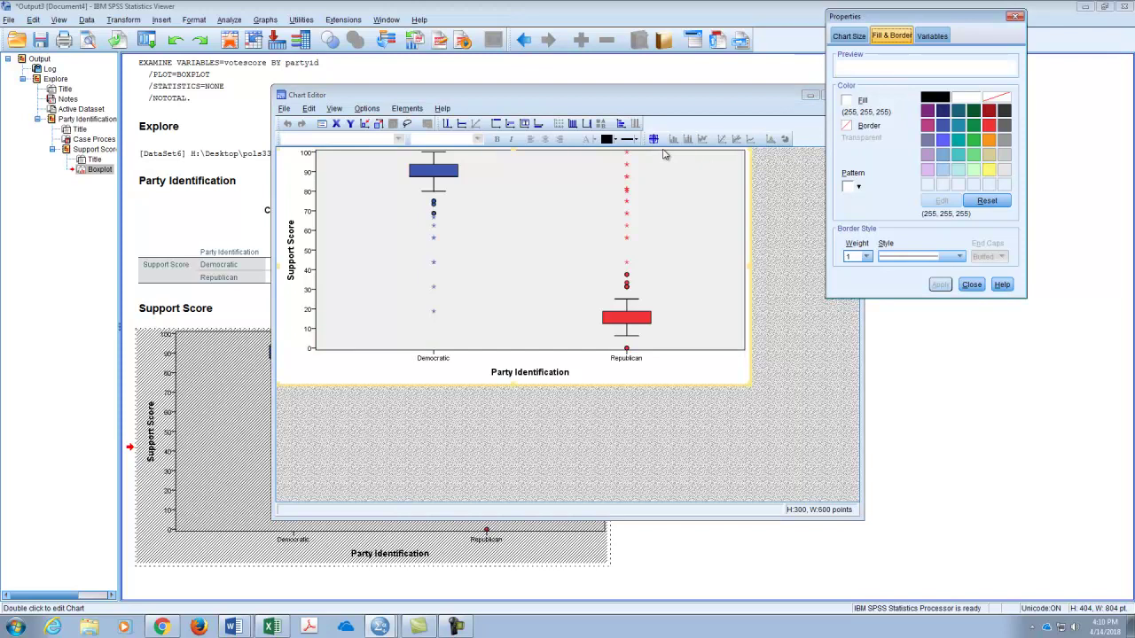
{"action": "left_click", "coordinate": [448, 219]}
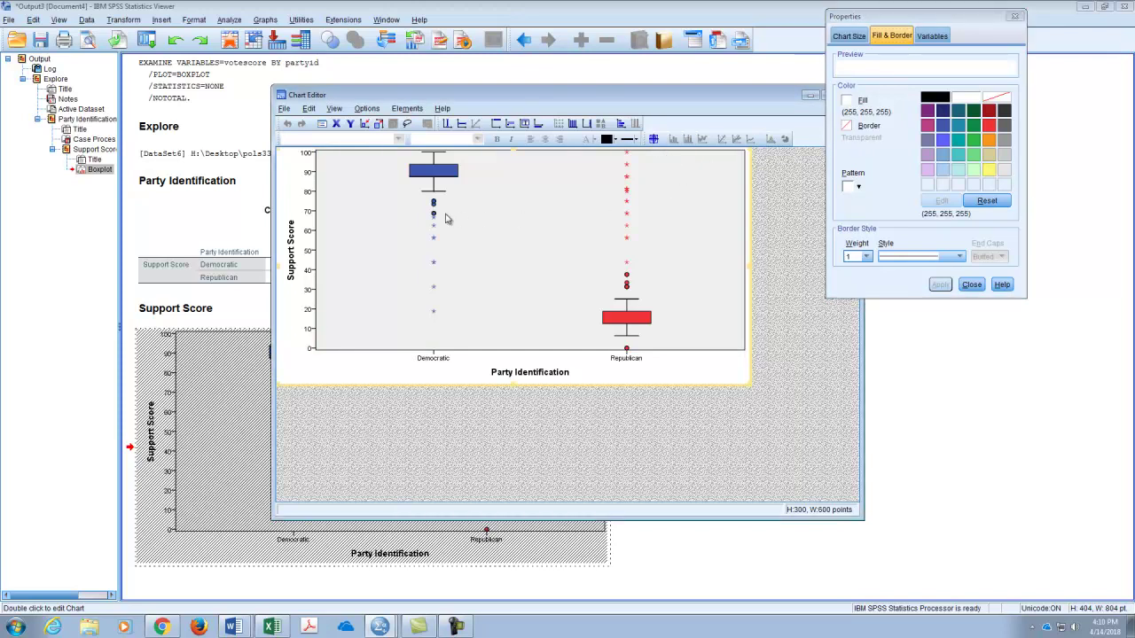
{"action": "left_click", "coordinate": [325, 155]}
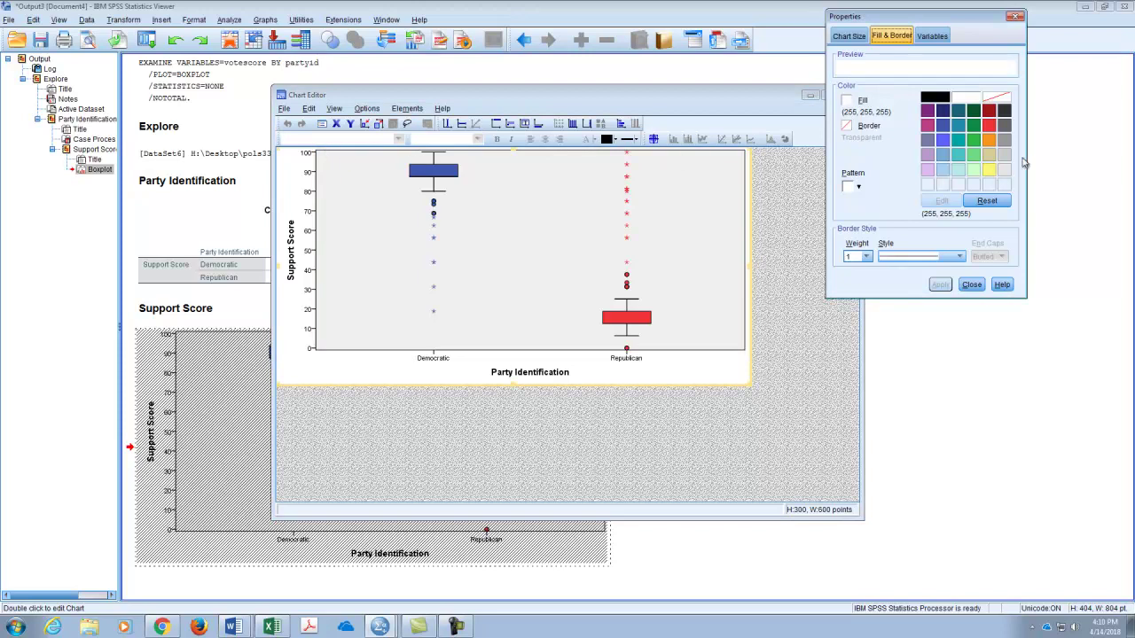
{"action": "left_click", "coordinate": [972, 285]}
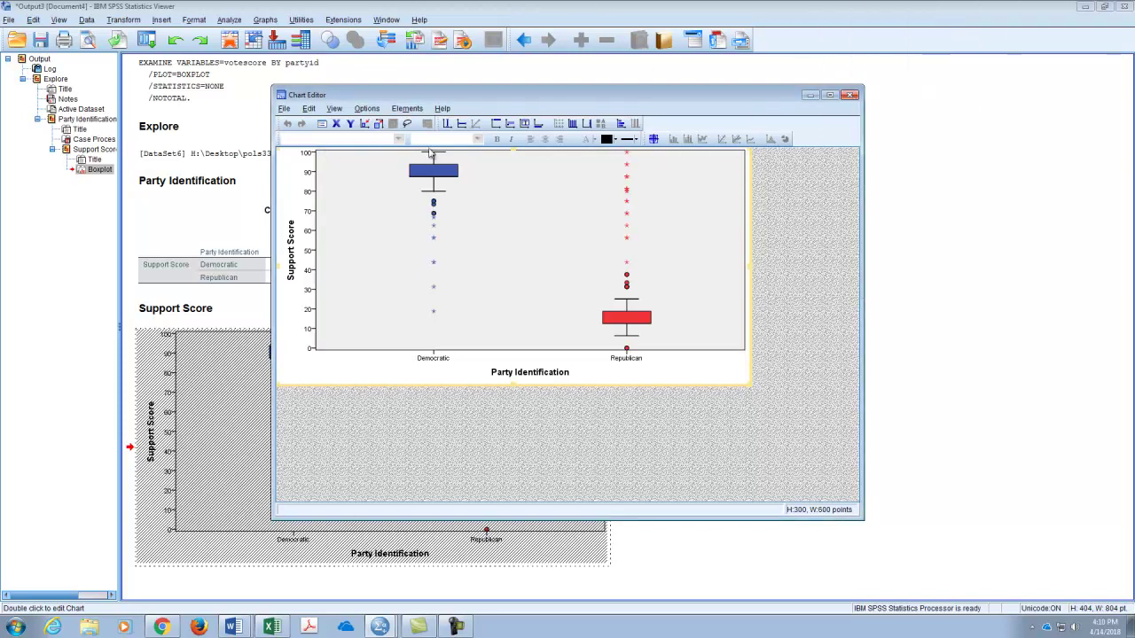
{"action": "left_click", "coordinate": [849, 95]}
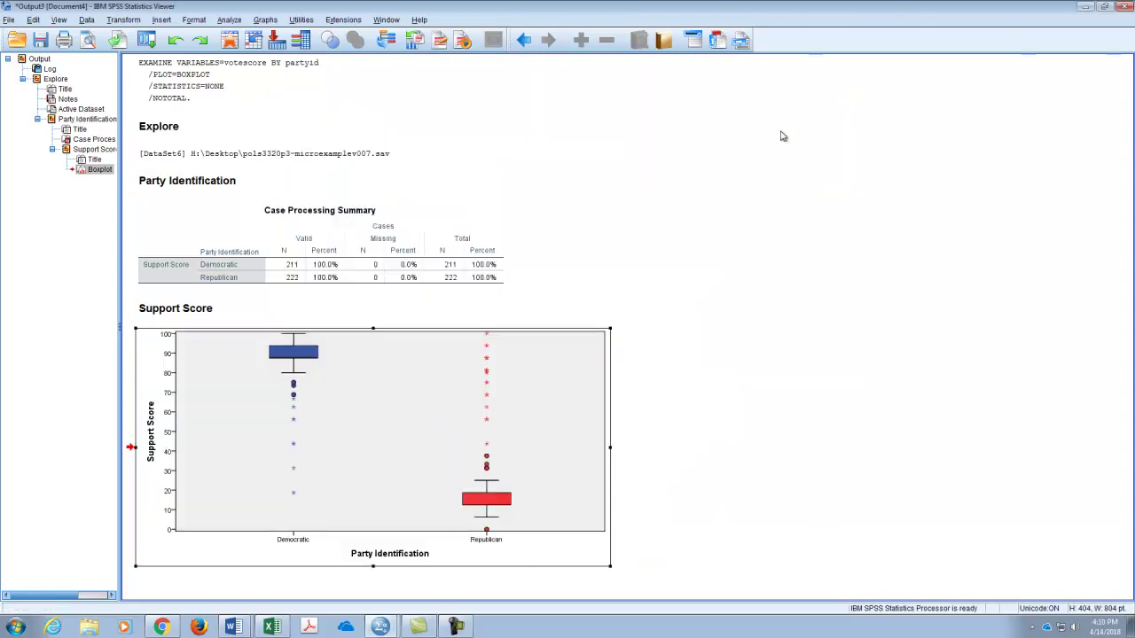
Step: Copy the formatted boxplot from the output and minimize the output viewer
{"action": "right_click", "coordinate": [368, 381]}
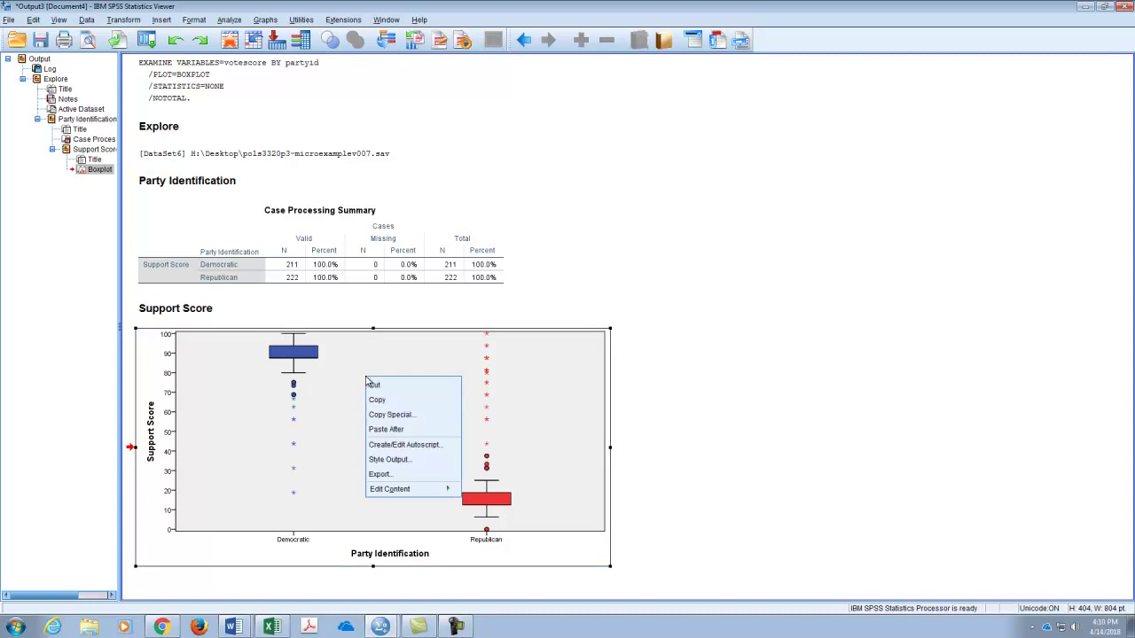
{"action": "left_click", "coordinate": [383, 400]}
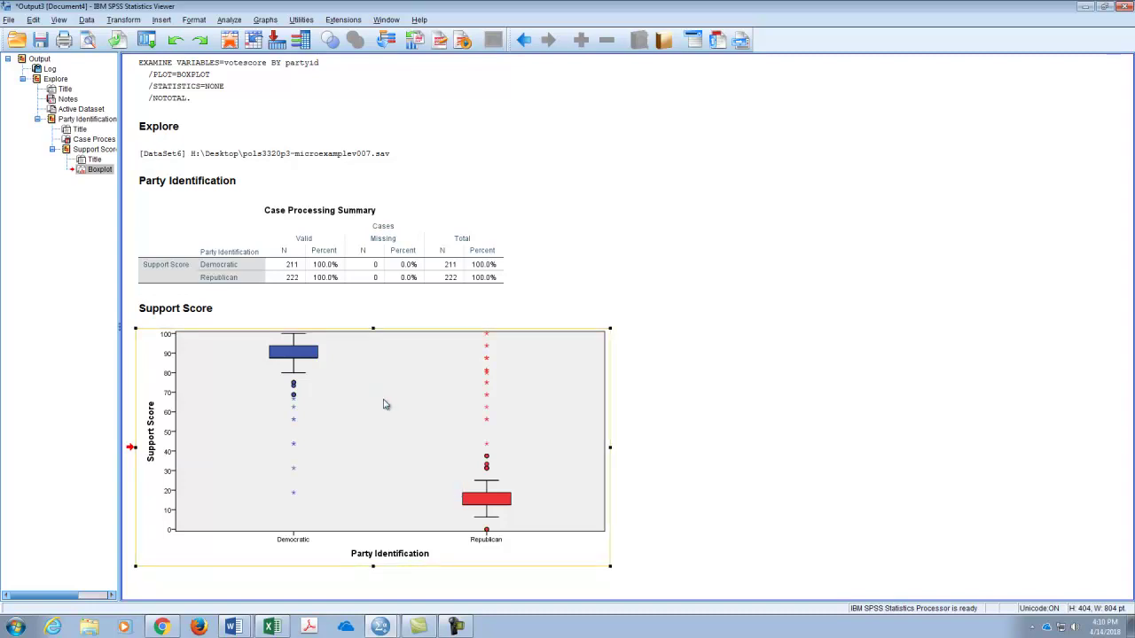
{"action": "left_click", "coordinate": [1083, 7]}
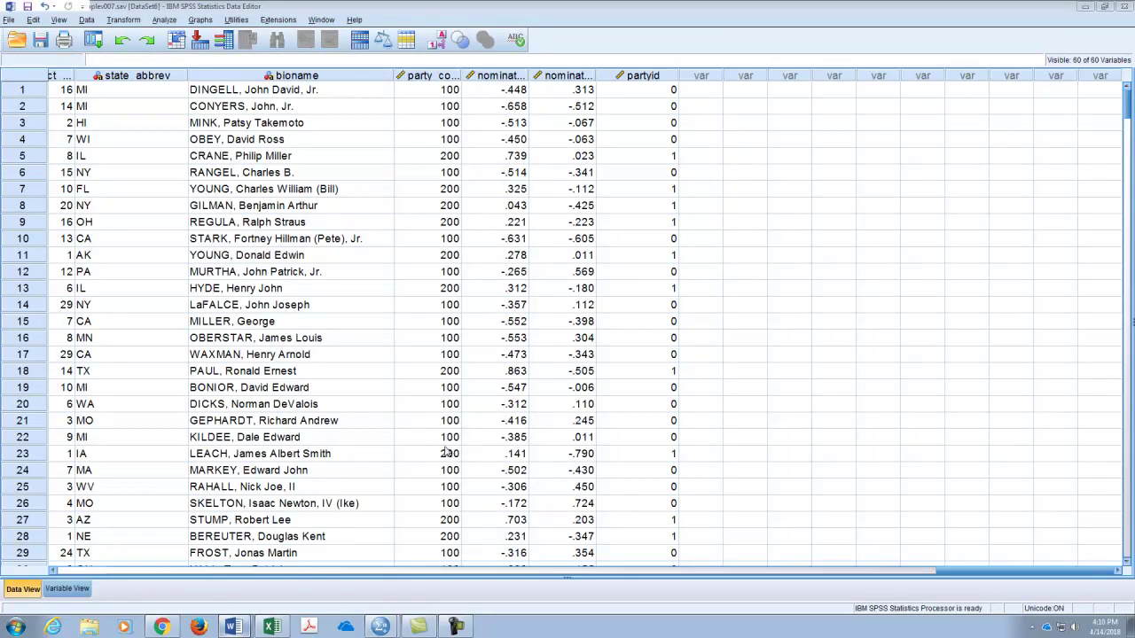
Step: In the Word document pols3320p3-instructions, delete the sample boxplot from the Figure 1 table under Part VIII
{"action": "scroll", "coordinate": [529, 344], "scroll_direction": "up", "scroll_amount": 15}
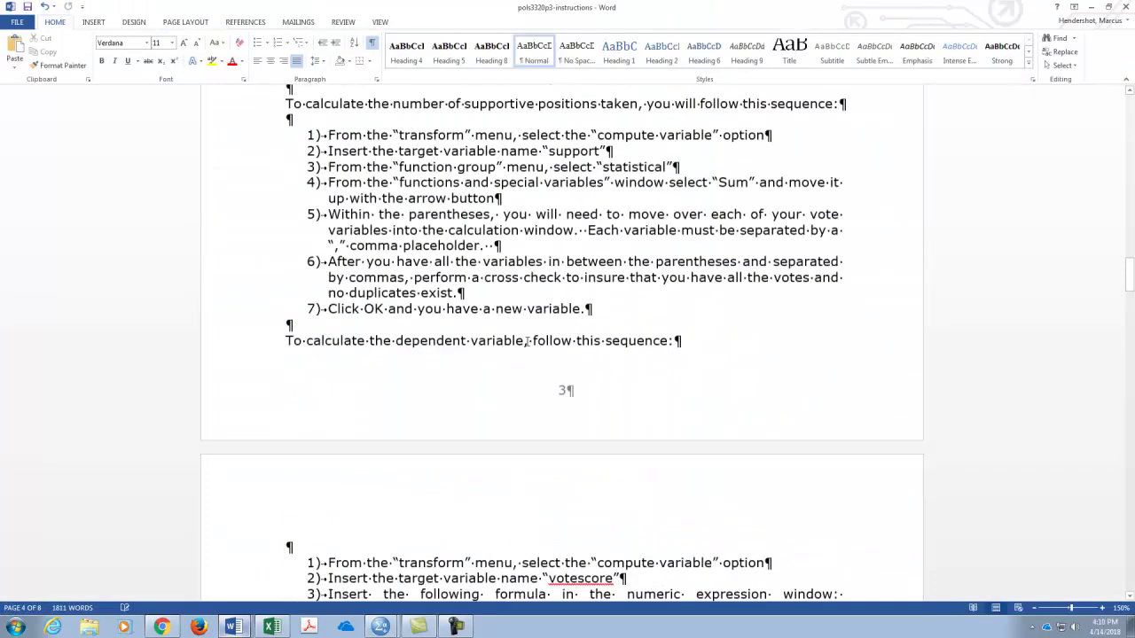
{"action": "scroll", "coordinate": [526, 340], "scroll_direction": "down", "scroll_amount": 8}
{"action": "scroll", "coordinate": [527, 340], "scroll_direction": "down", "scroll_amount": 18}
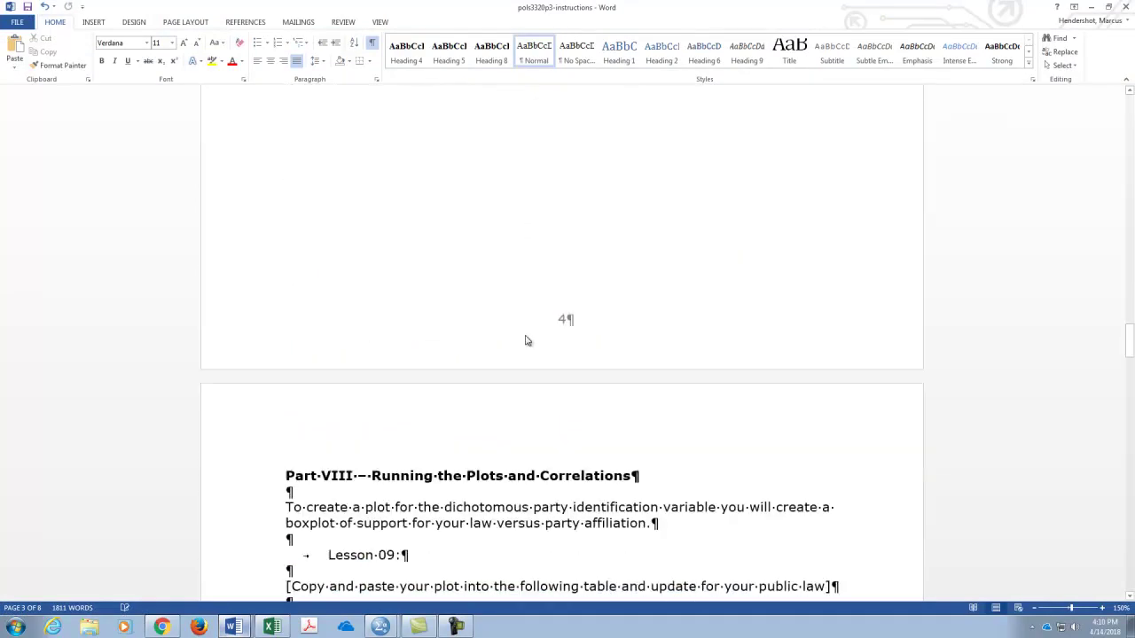
{"action": "scroll", "coordinate": [525, 333], "scroll_direction": "up", "scroll_amount": 1}
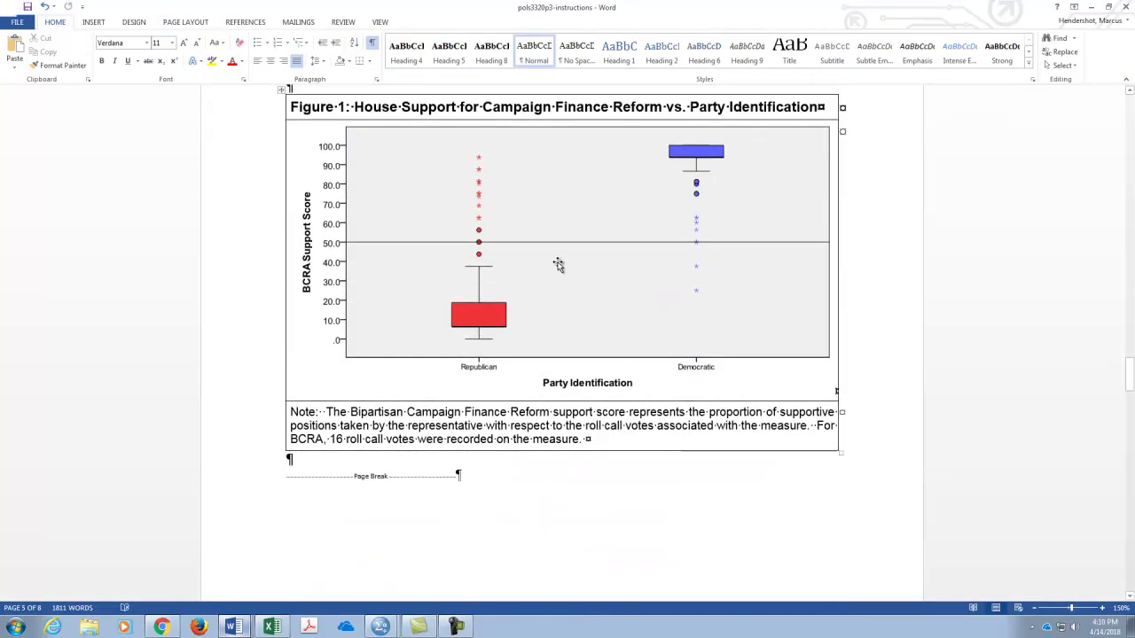
{"action": "left_click", "coordinate": [596, 262]}
{"action": "key", "text": "ctrl+z"}
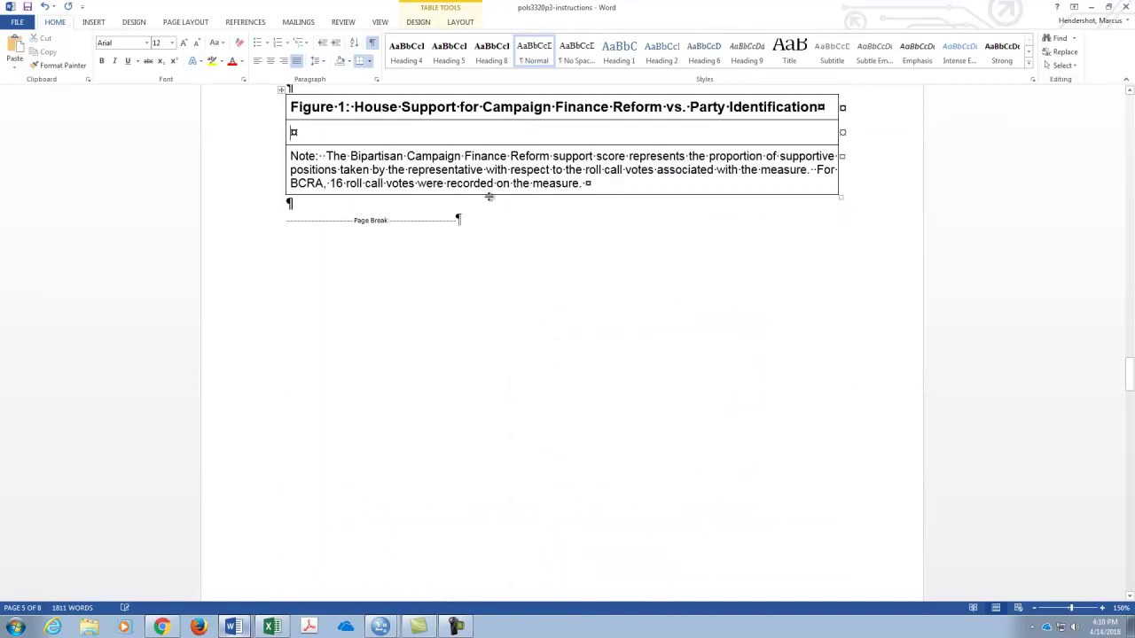
Step: Paste the copied boxplot into the empty row of the Figure 1 table and delete the extra blank paragraphs below it
{"action": "right_click", "coordinate": [354, 131]}
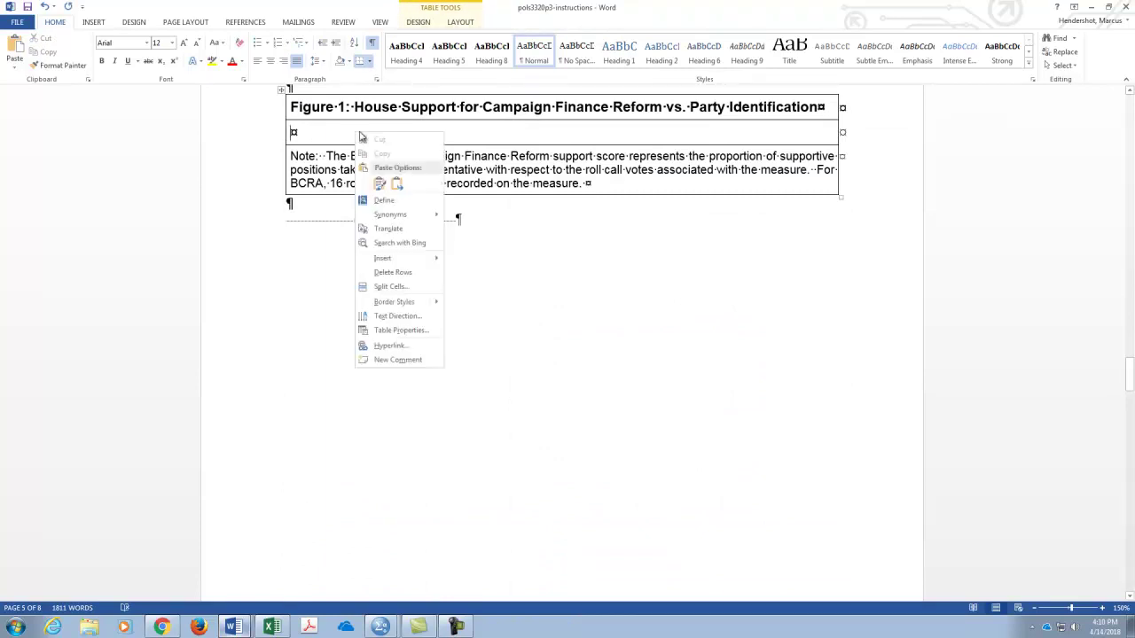
{"action": "left_click", "coordinate": [397, 185]}
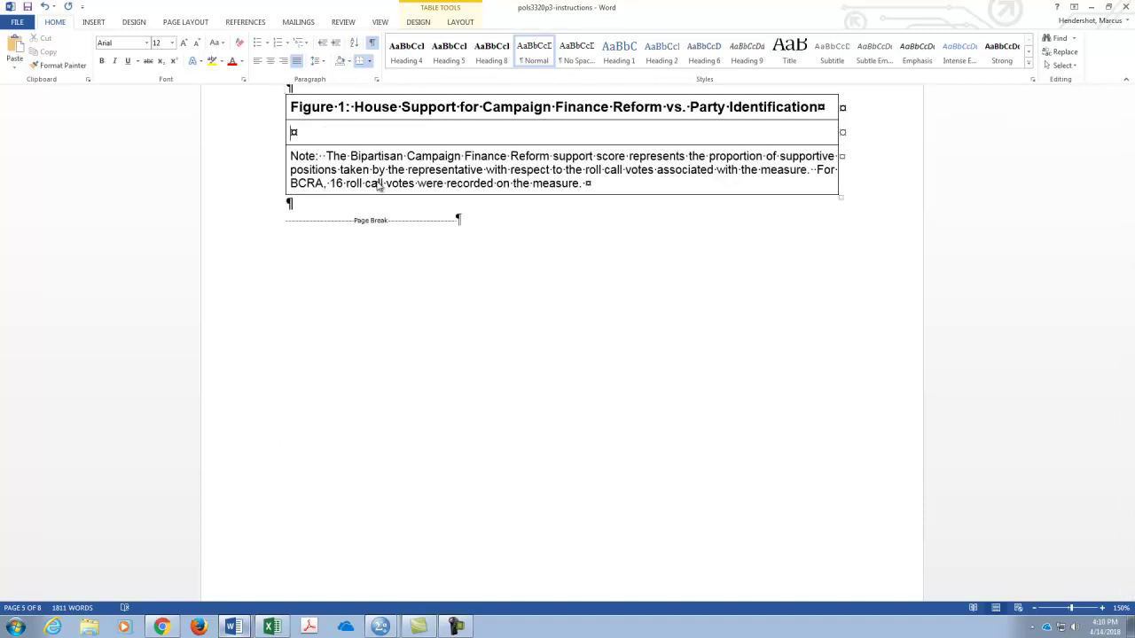
{"action": "left_click", "coordinate": [382, 186]}
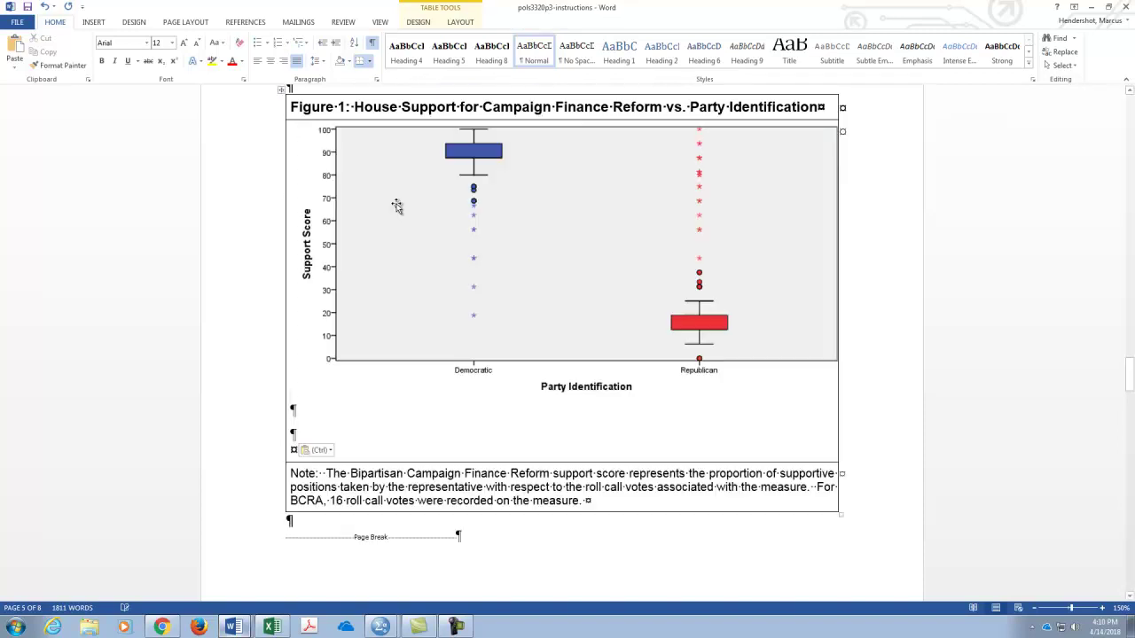
{"action": "left_click", "coordinate": [309, 408]}
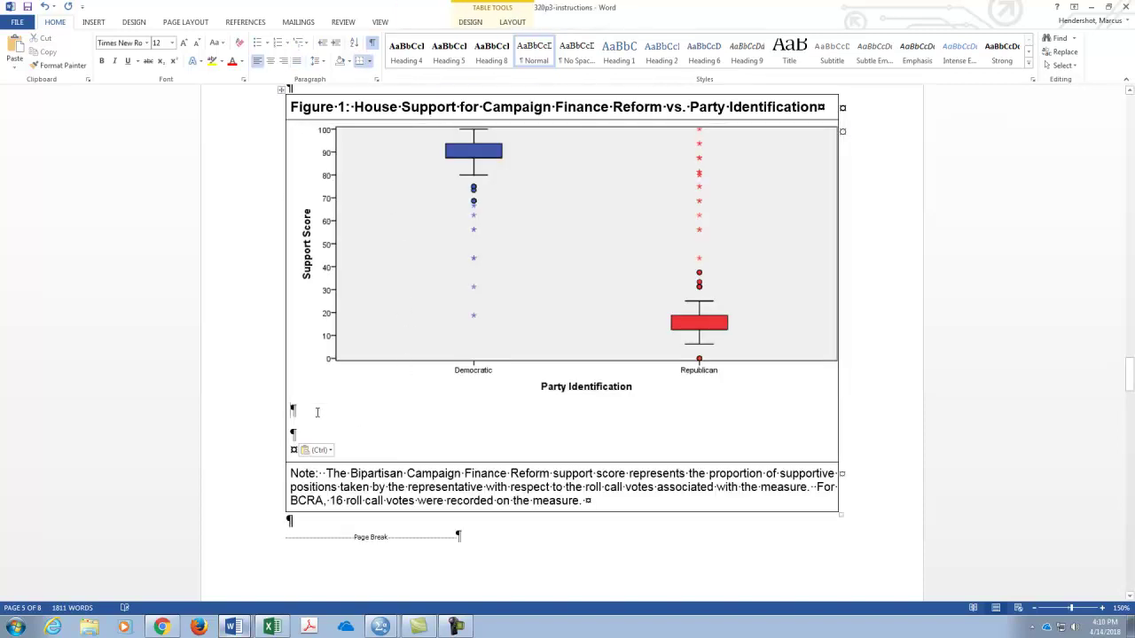
{"action": "key", "text": "Delete"}
{"action": "key", "text": "Delete"}
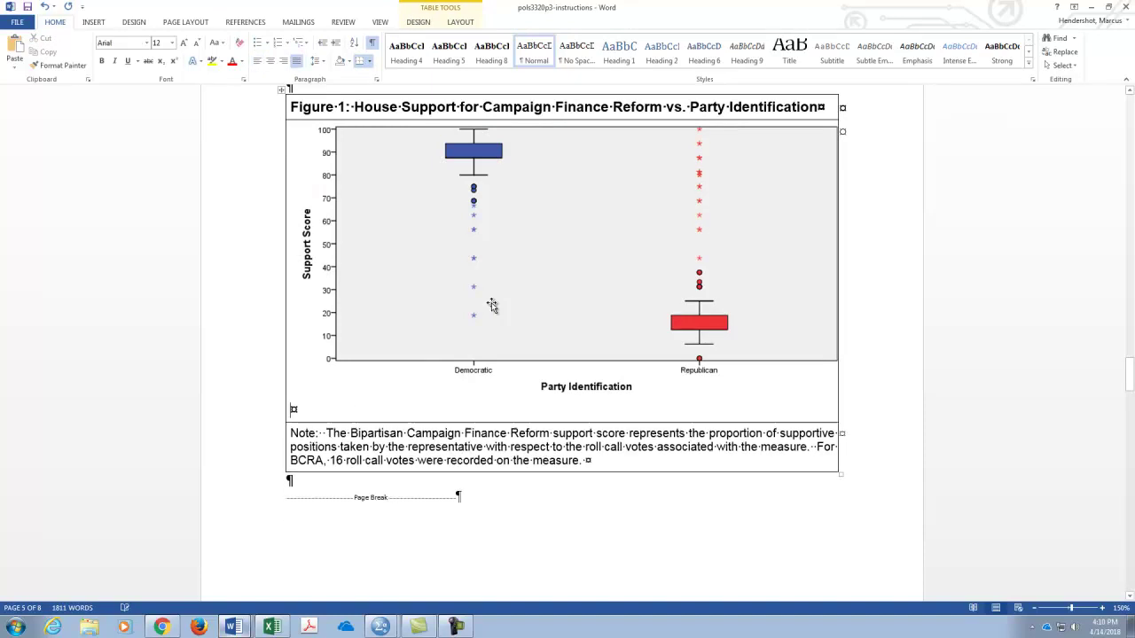
{"action": "key", "text": "Delete"}
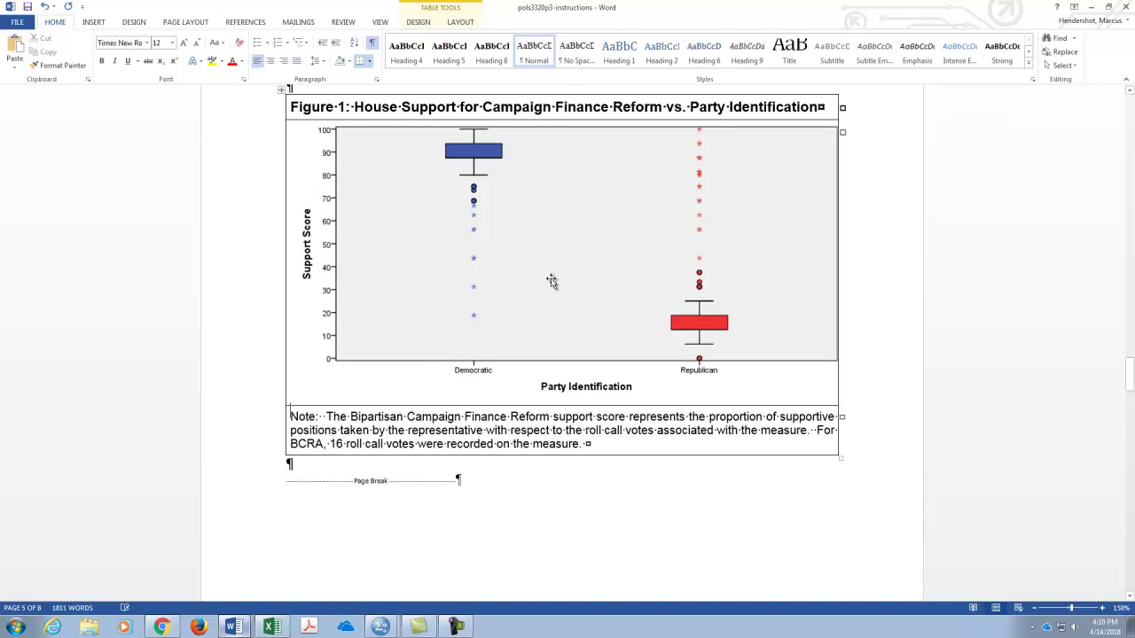
Step: Set the pasted boxplot picture's absolute width to 6.4" with the aspect ratio locked, and deselect it
{"action": "left_click", "coordinate": [470, 319]}
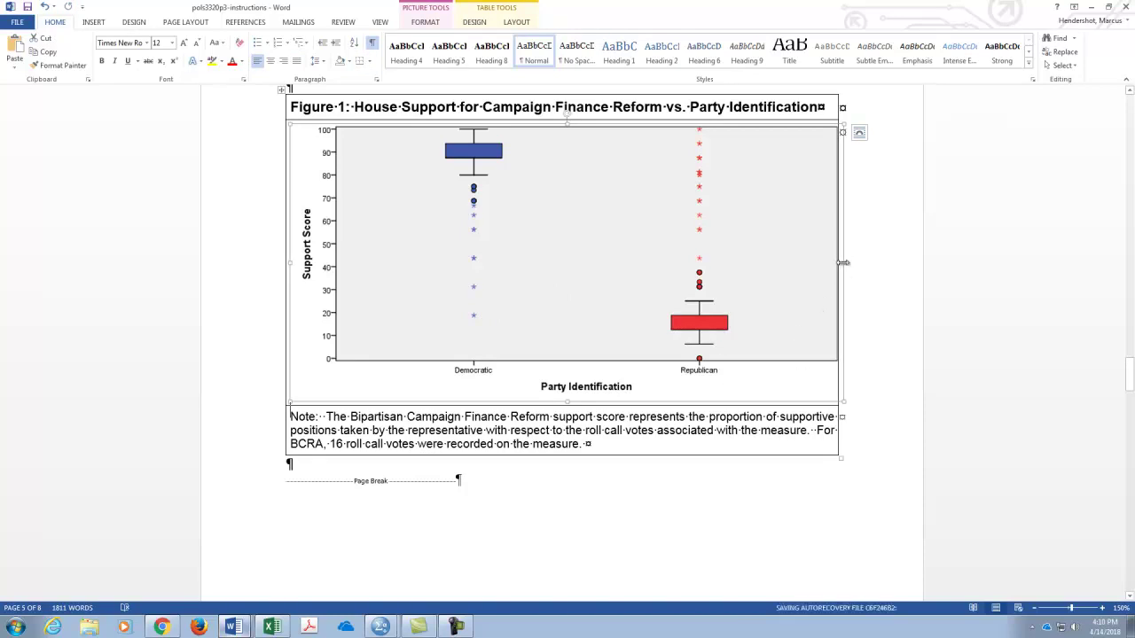
{"action": "right_click", "coordinate": [360, 264]}
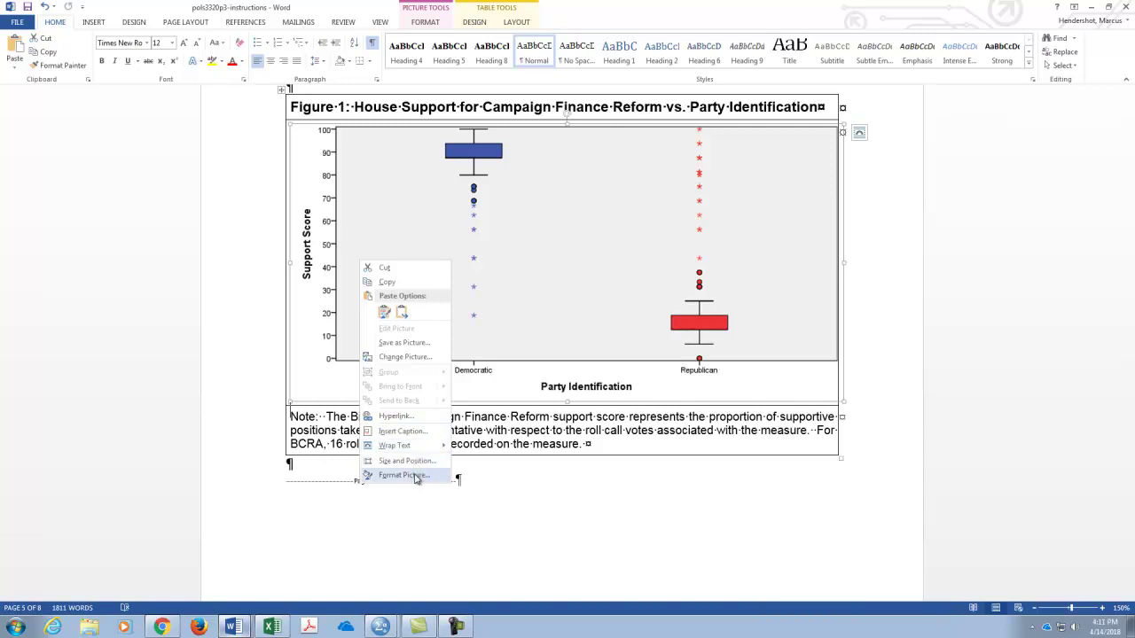
{"action": "left_click", "coordinate": [406, 461]}
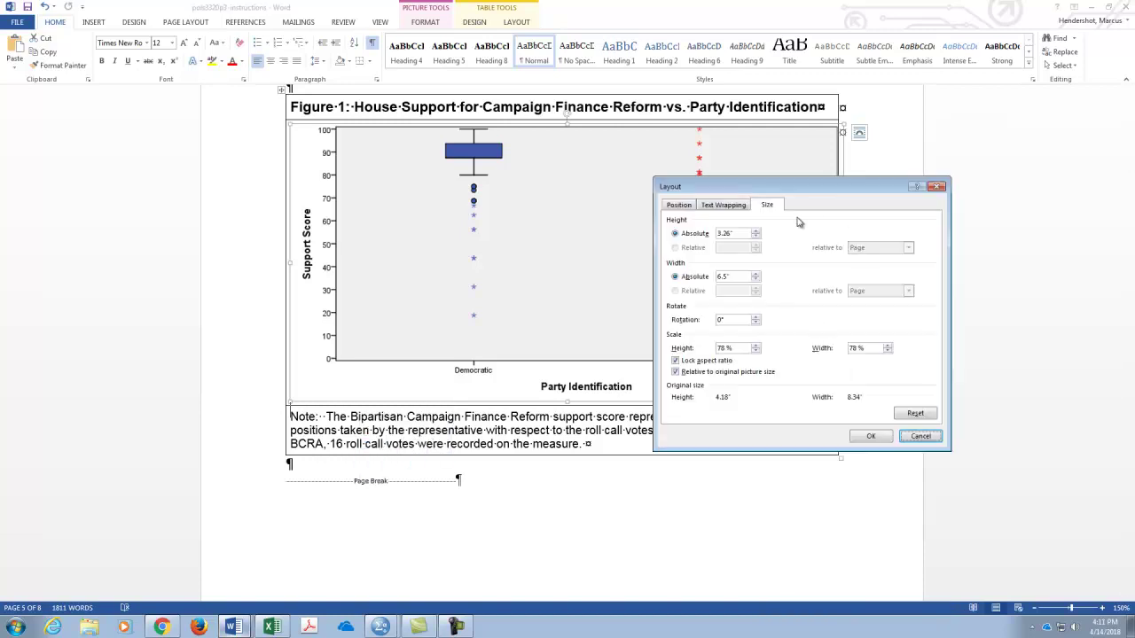
{"action": "left_click", "coordinate": [755, 279]}
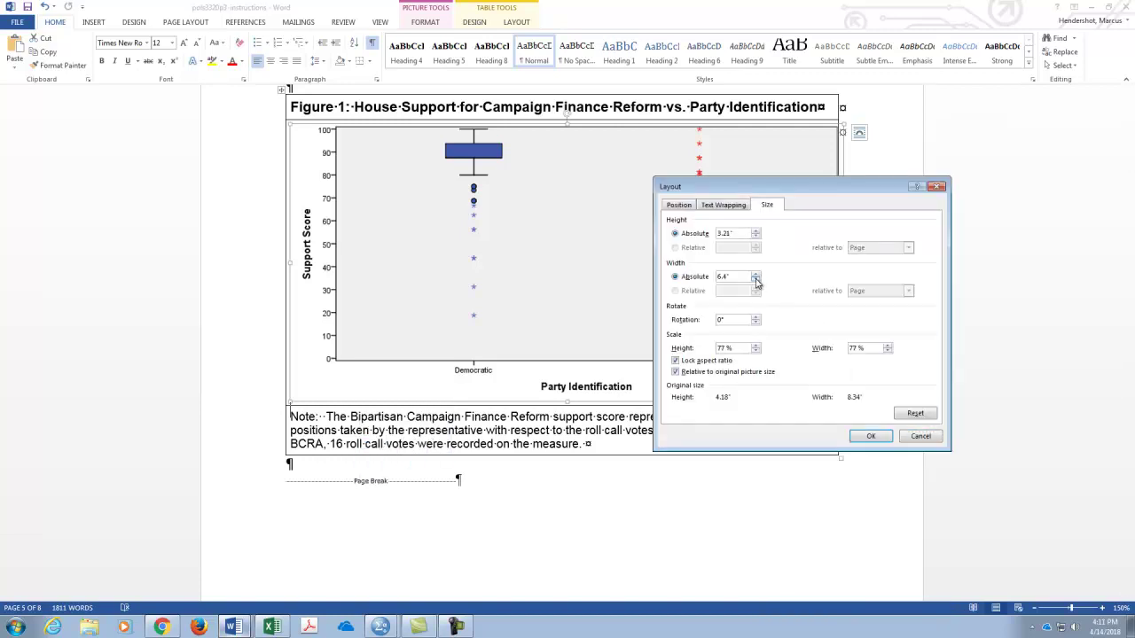
{"action": "left_click", "coordinate": [868, 436]}
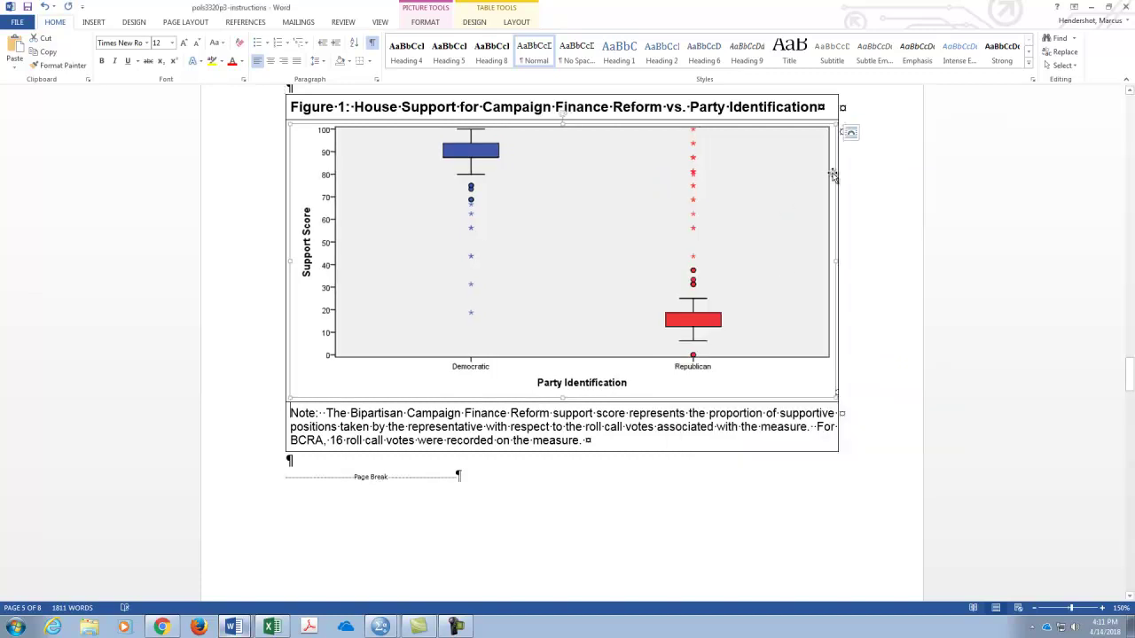
{"action": "left_click", "coordinate": [890, 191]}
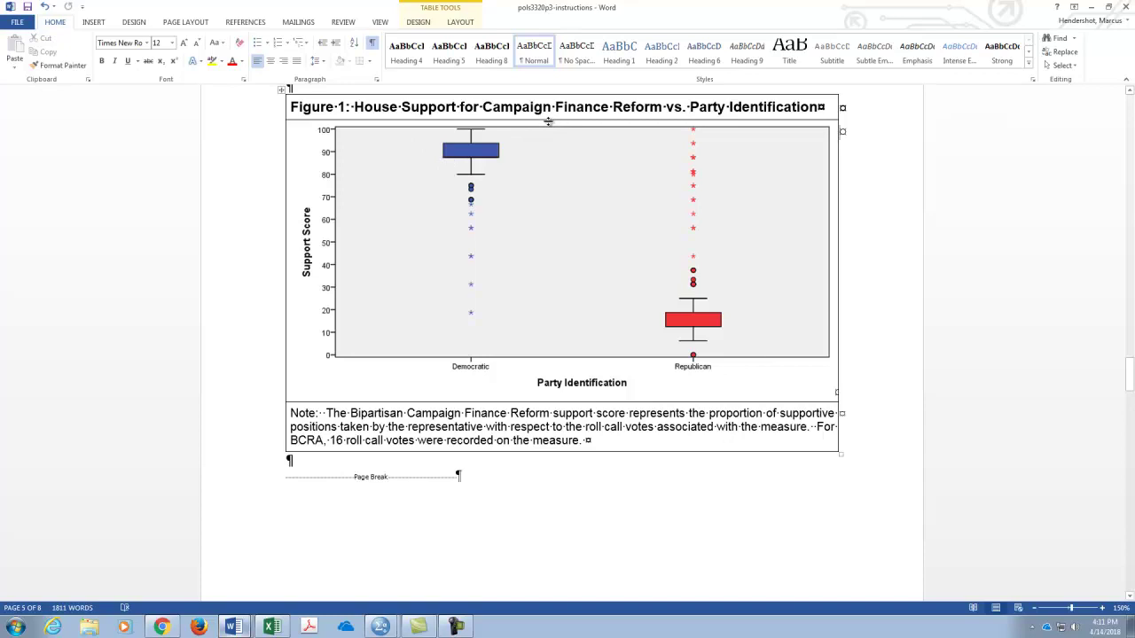
Step: Review the law name and roll call vote count in the Figure 1 note, and the law name in its title
{"action": "left_click_drag", "start_coordinate": [349, 413], "coordinate": [507, 415]}
{"action": "left_click", "coordinate": [374, 413]}
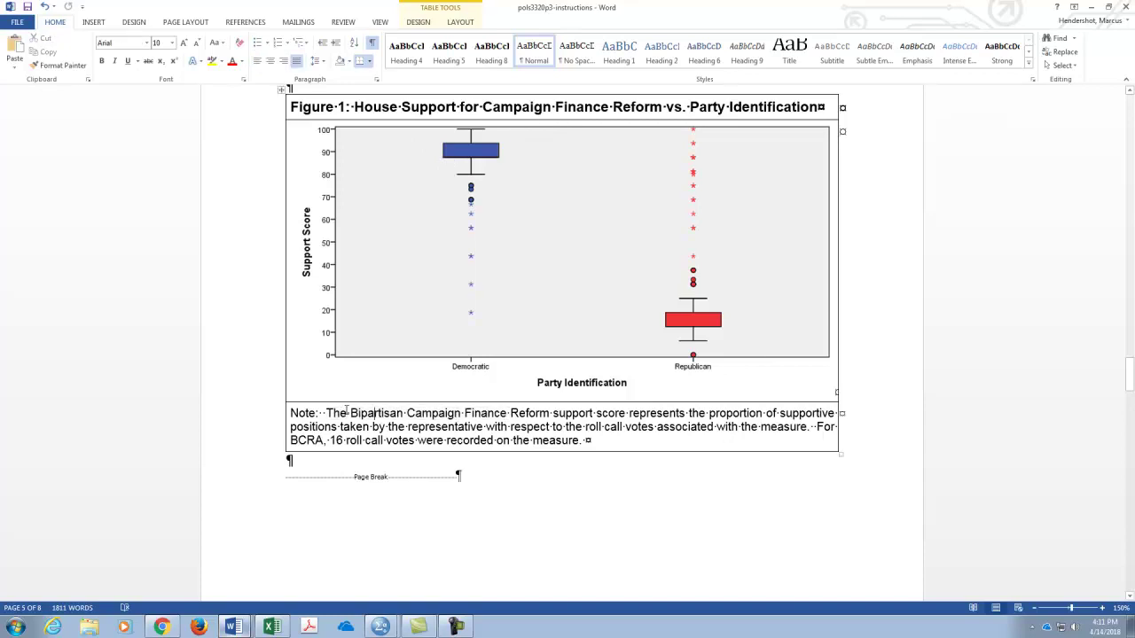
{"action": "left_click_drag", "start_coordinate": [349, 413], "coordinate": [508, 414]}
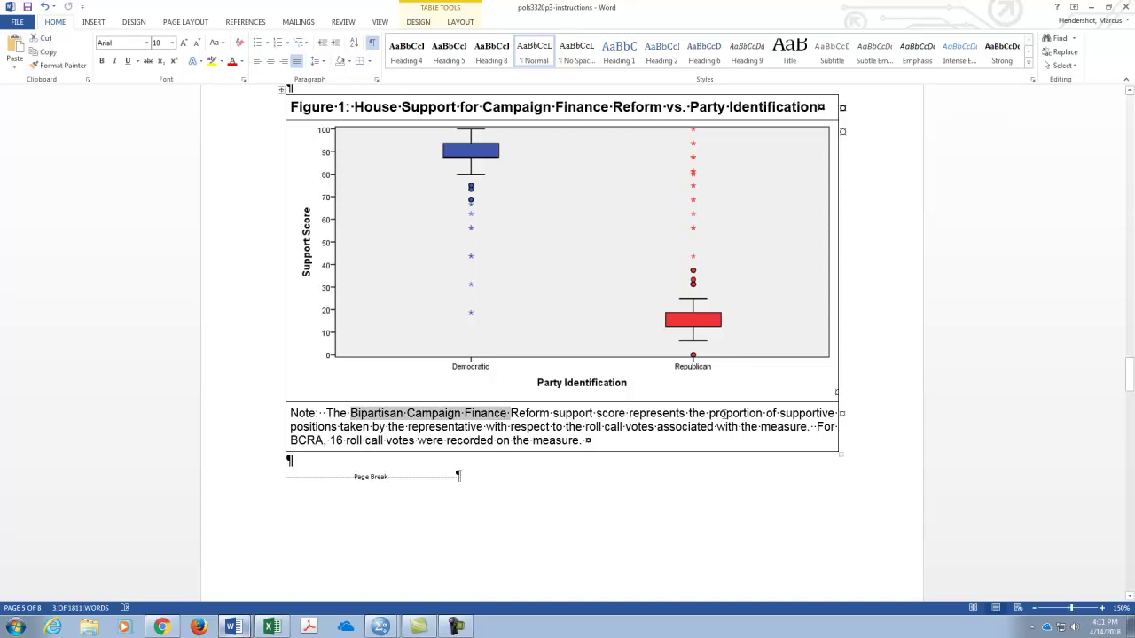
{"action": "left_click_drag", "start_coordinate": [331, 439], "coordinate": [384, 441]}
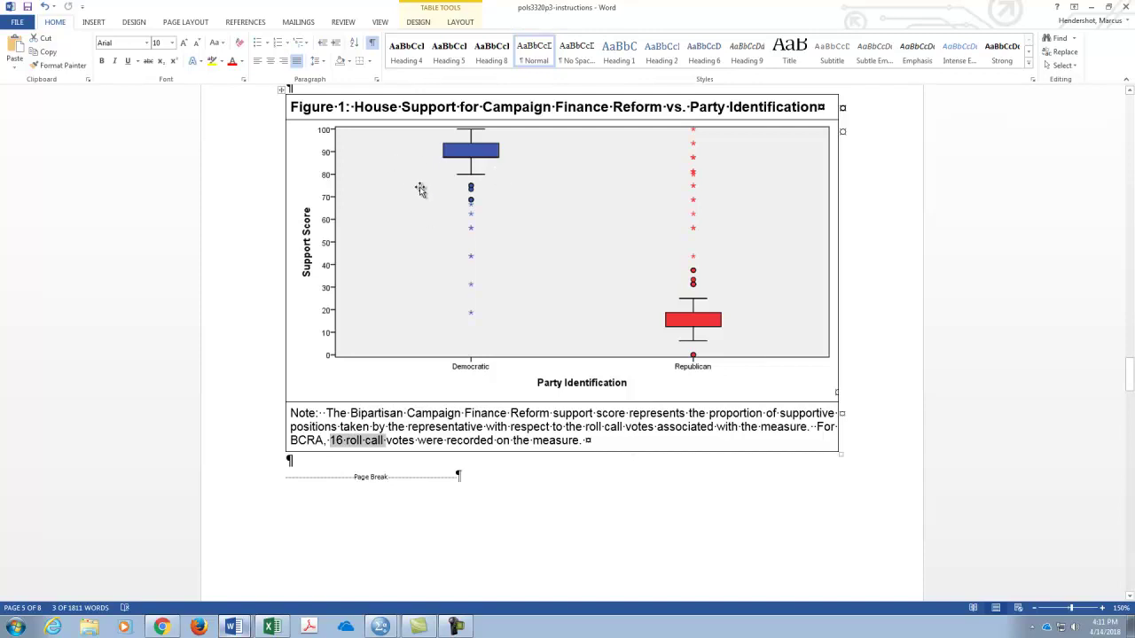
{"action": "left_click_drag", "start_coordinate": [483, 104], "coordinate": [635, 110]}
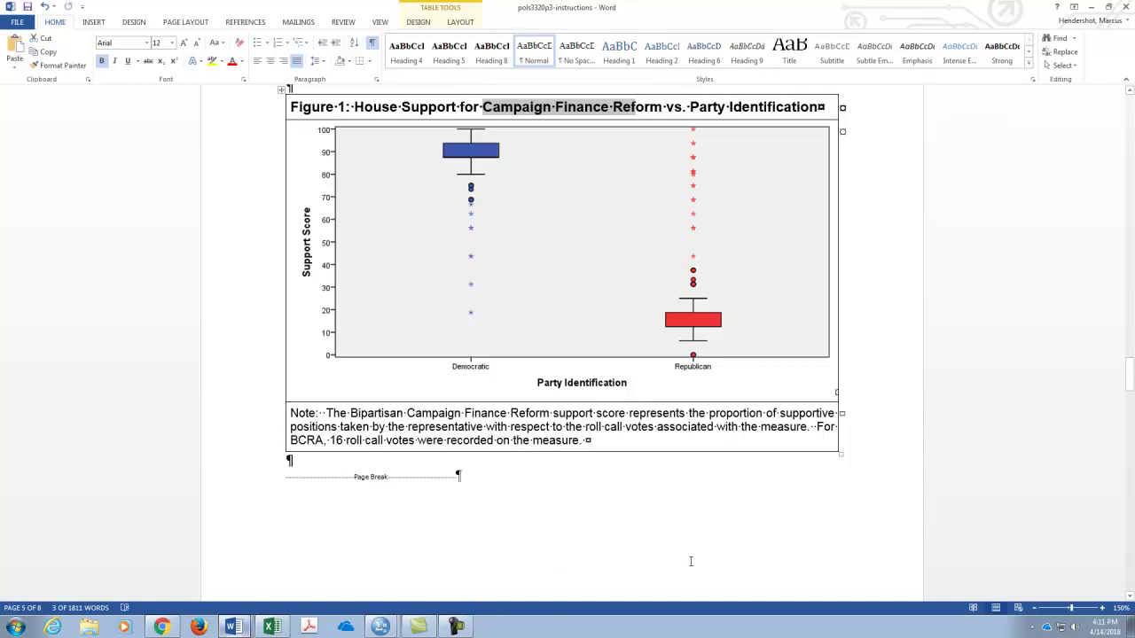
{"action": "scroll", "coordinate": [809, 561], "scroll_direction": "down", "scroll_amount": 3}
{"action": "scroll", "coordinate": [806, 560], "scroll_direction": "up", "scroll_amount": 2}
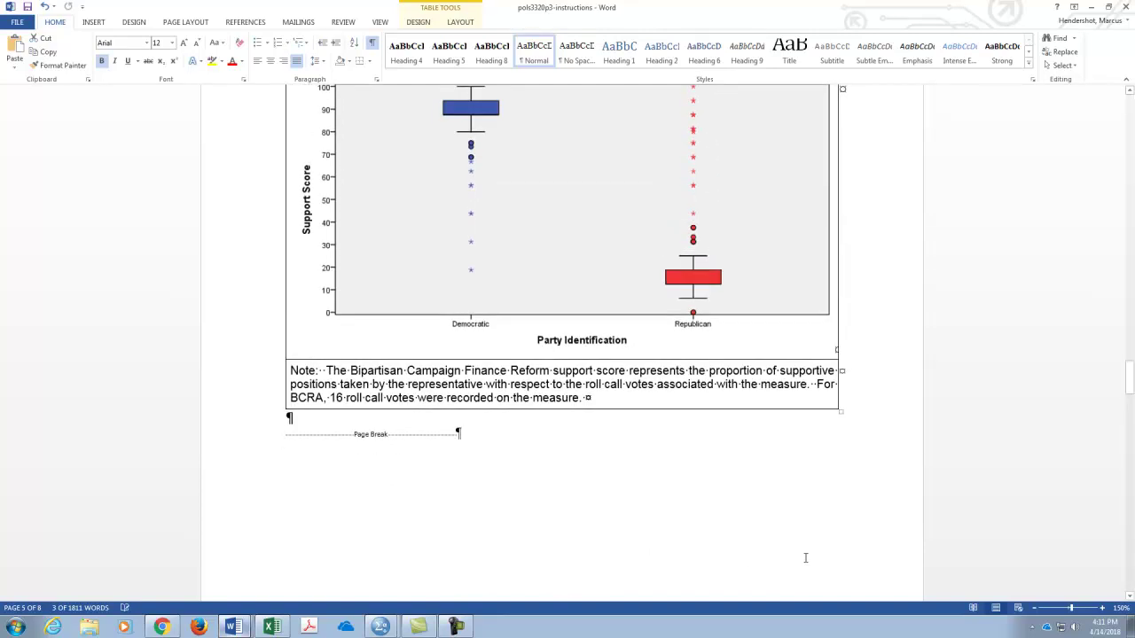
{"action": "left_click", "coordinate": [455, 626]}
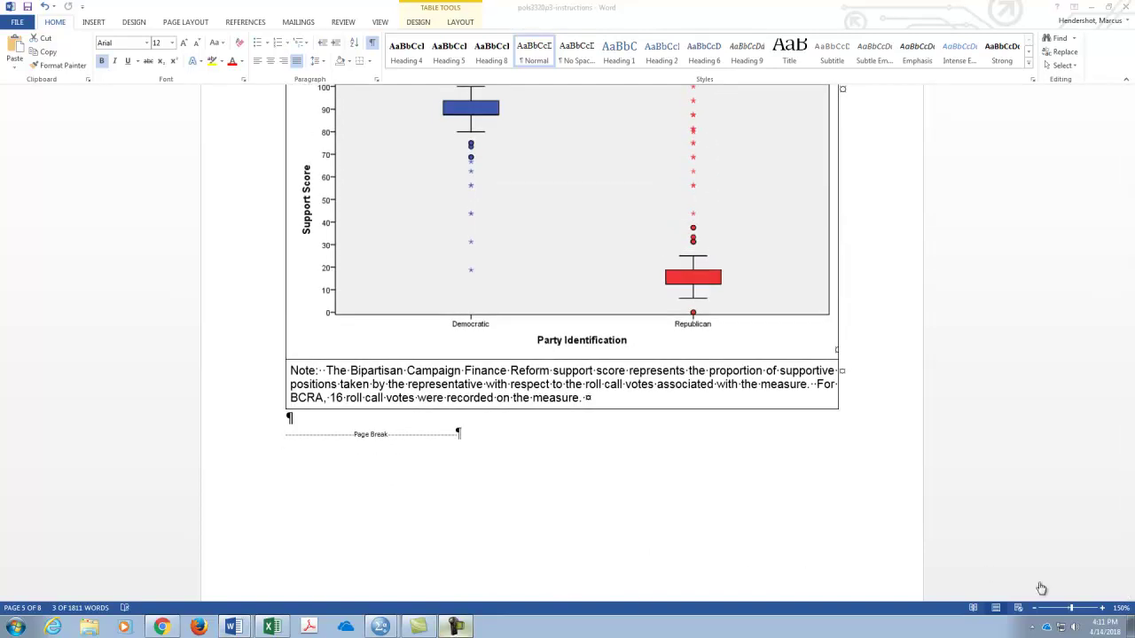